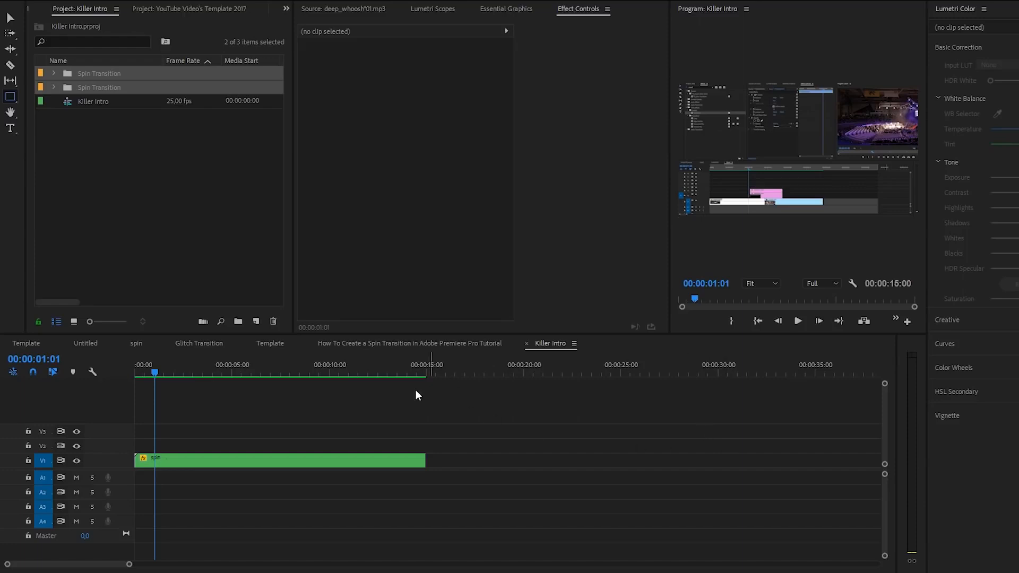
Step: Create a 1920 x 1080, 25 fps adjustment layer and place it on track V2 above the start of the spin clip
click(265, 459)
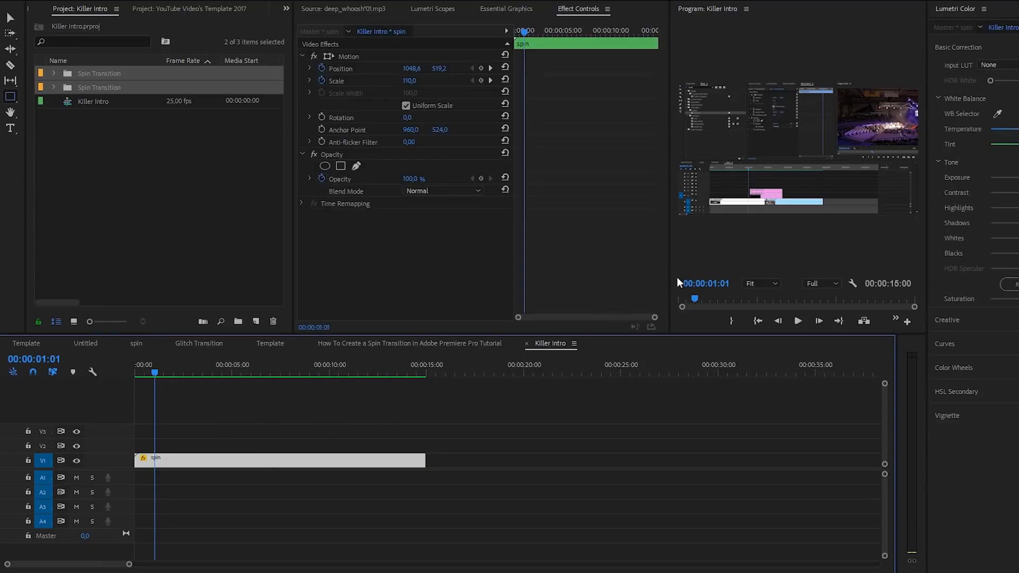
drag(668, 278, 529, 288)
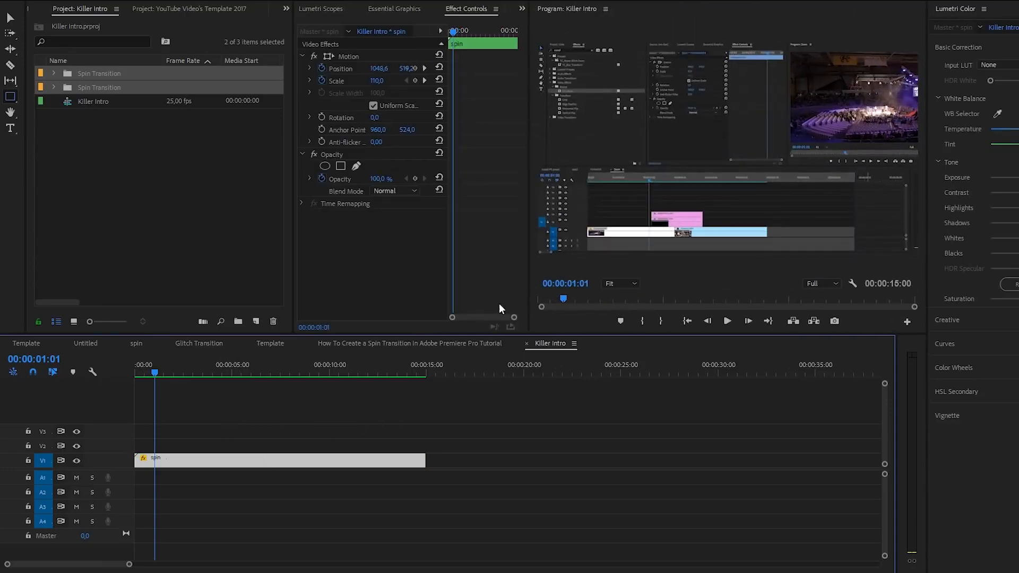
click(257, 319)
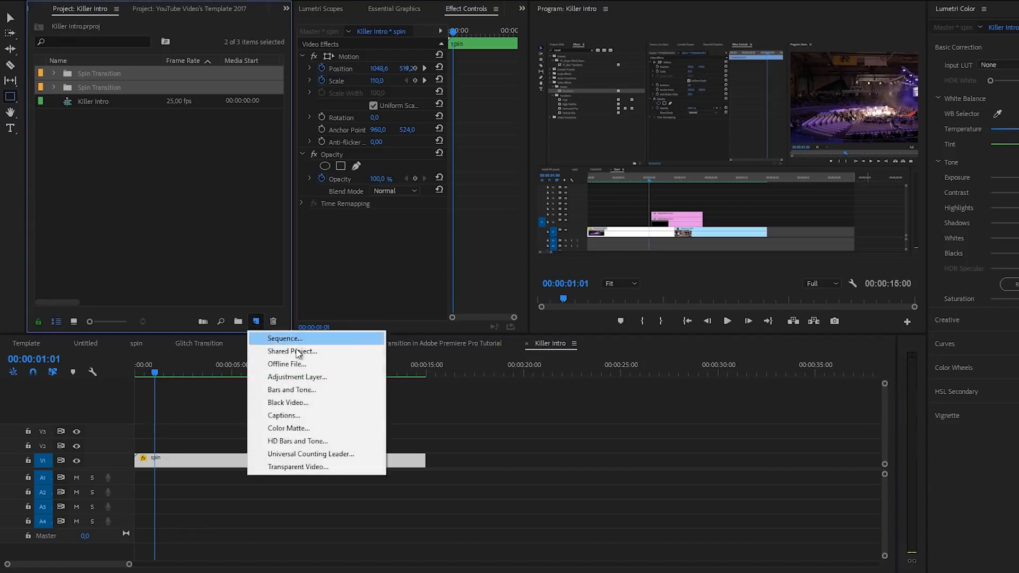
click(296, 375)
click(562, 324)
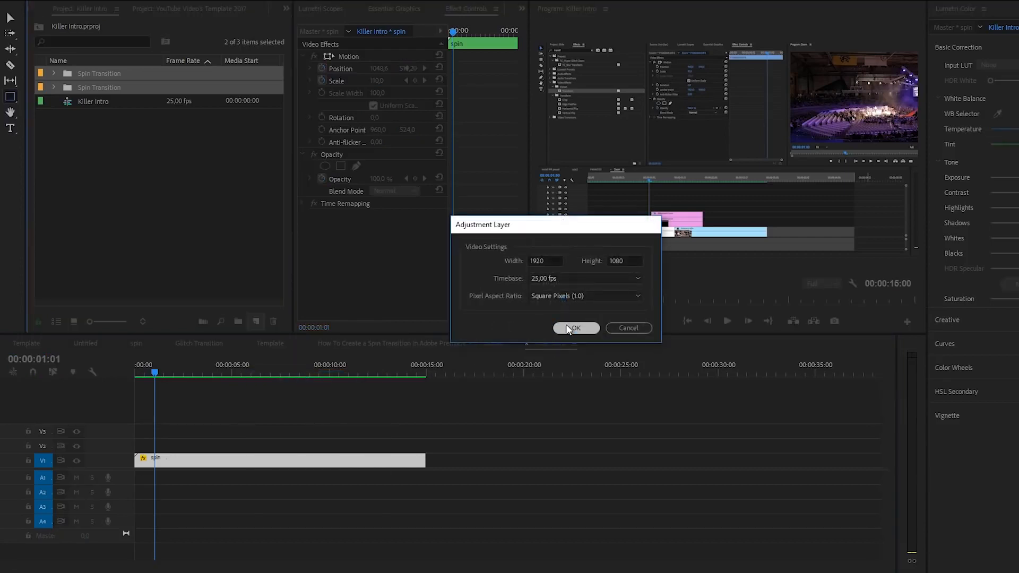
drag(107, 71, 283, 446)
click(265, 447)
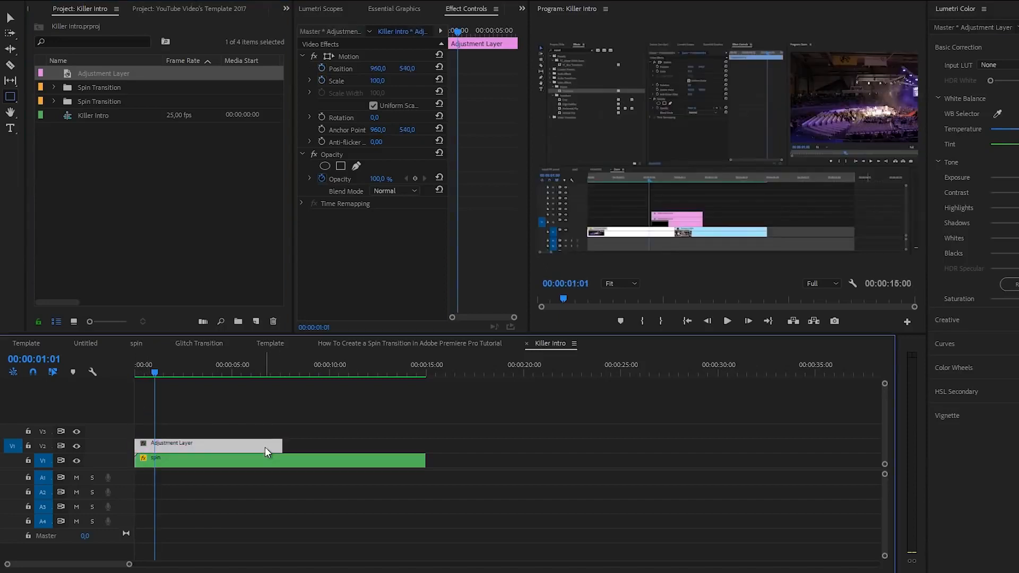
Step: At the start of the adjustment layer, lower the Lumetri exposure to -2.6 and raise the tint to 43
drag(455, 32, 444, 30)
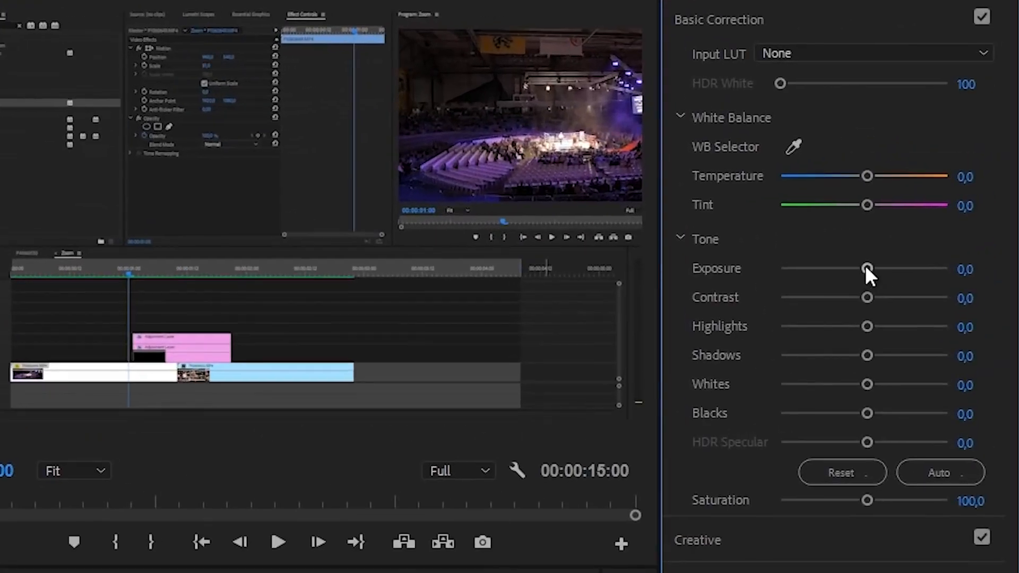
drag(866, 266, 818, 265)
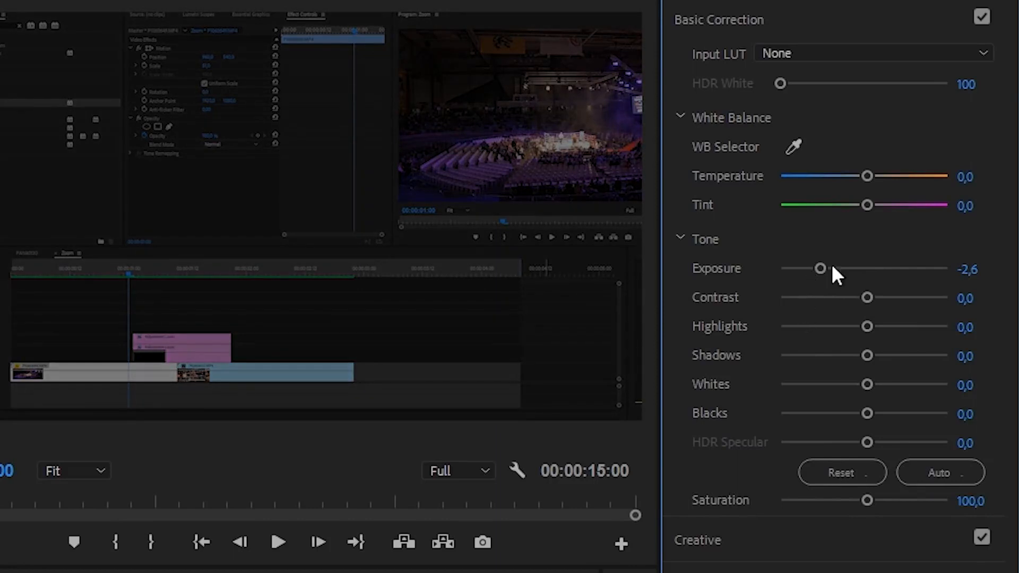
drag(868, 205, 901, 206)
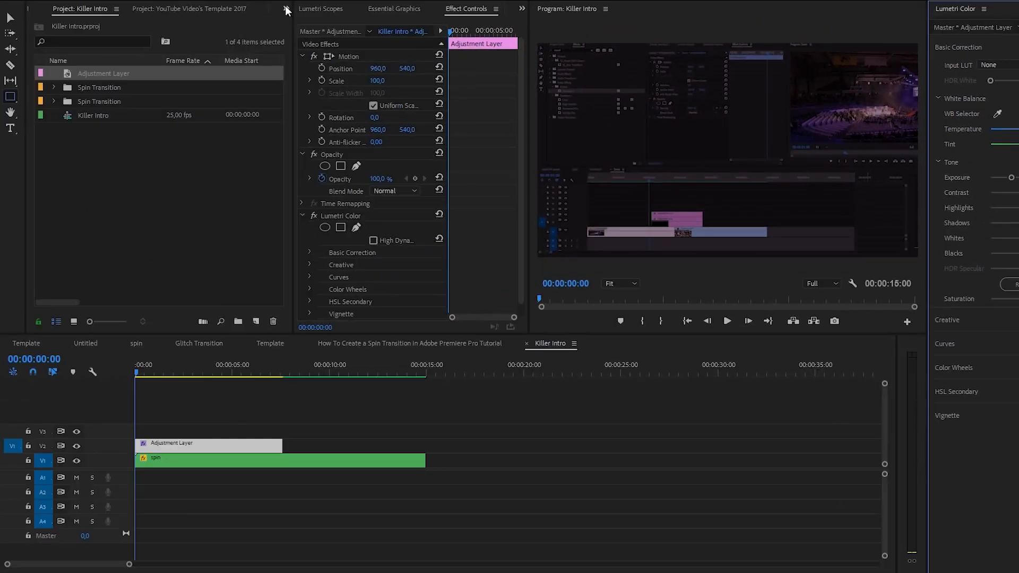
Step: Search the effects for "blur" and apply Gaussian Blur to the adjustment layer
click(285, 9)
click(302, 74)
click(132, 23)
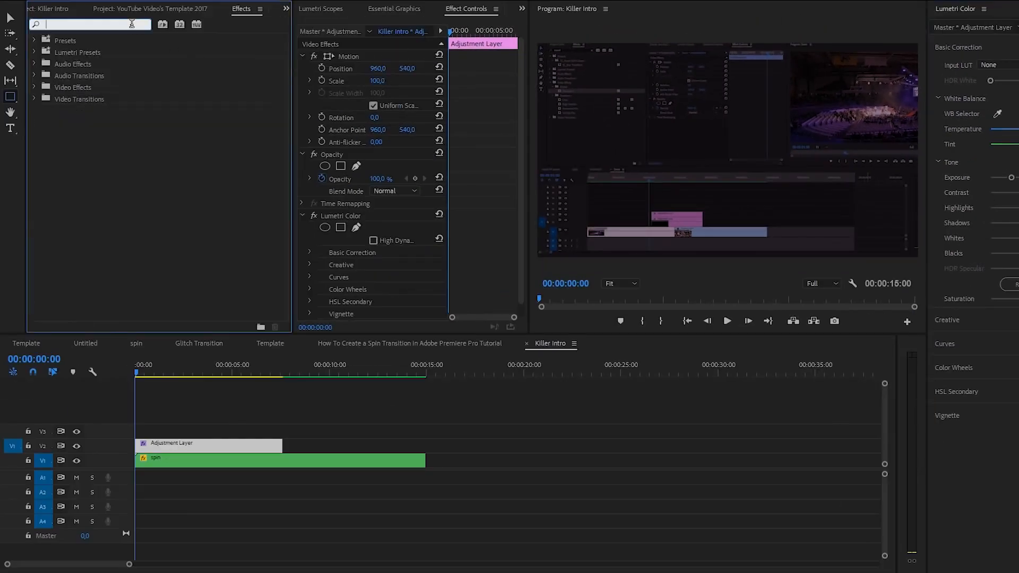
text(blur)
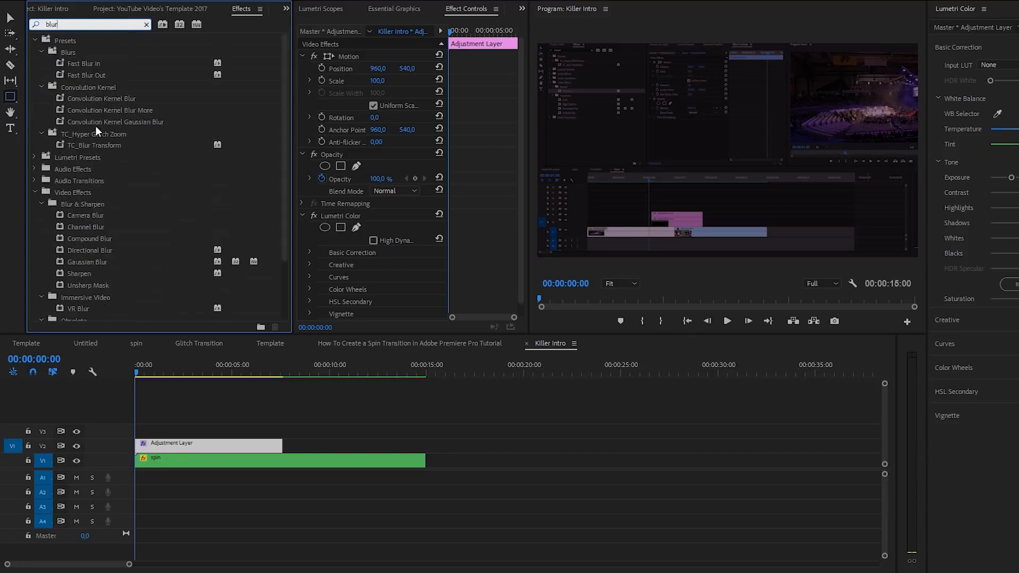
drag(85, 263, 207, 448)
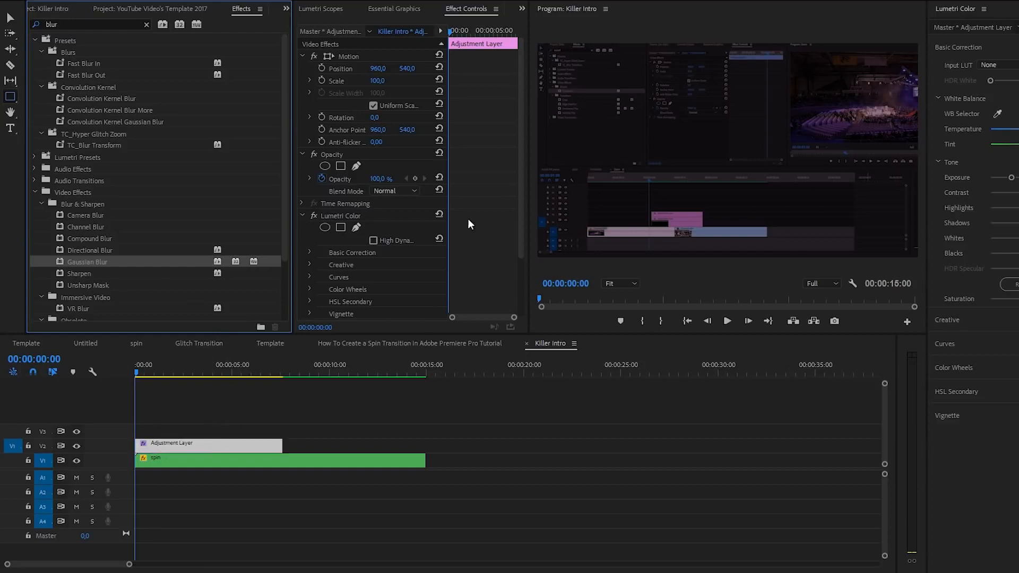
Step: Set the Gaussian Blur's blurriness to 50 and enable Repeat Edge Pixels
drag(521, 200, 519, 279)
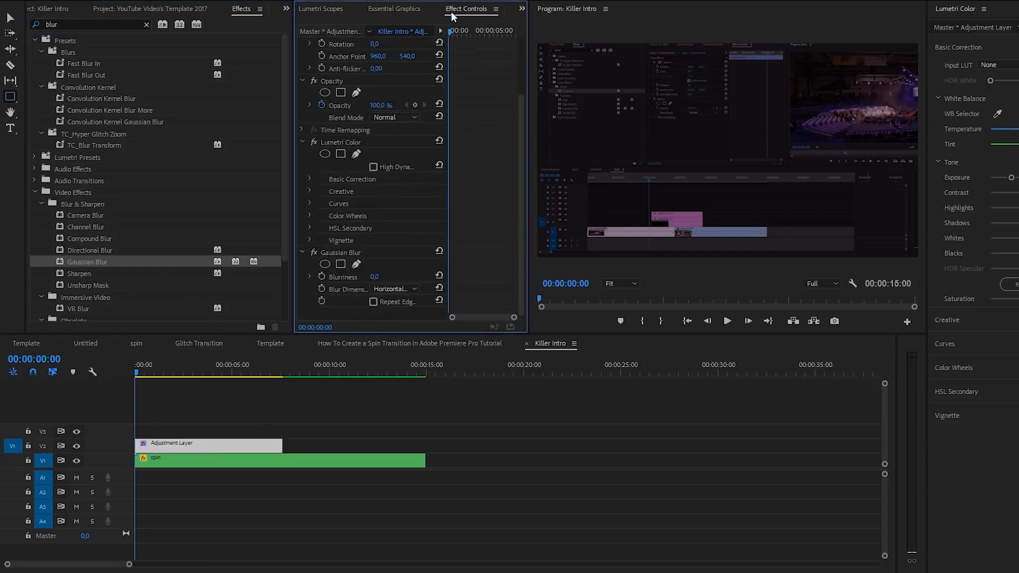
click(375, 277)
text(50)
key(Return)
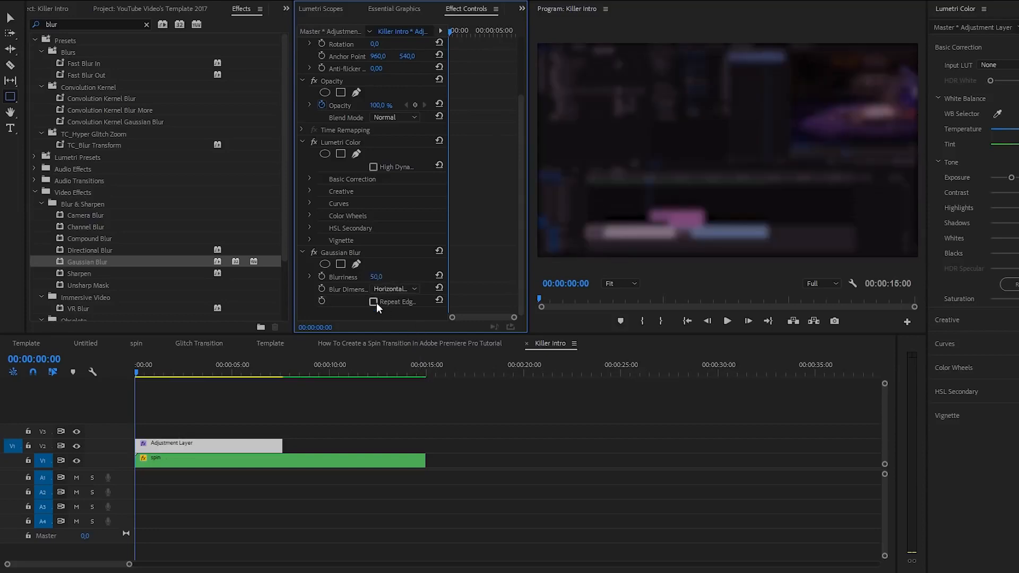
click(374, 301)
Step: At 00:00:02:00, start keyframing the adjustment layer's Gaussian Blur blurriness and its Lumetri tint and exposure
drag(129, 564, 93, 568)
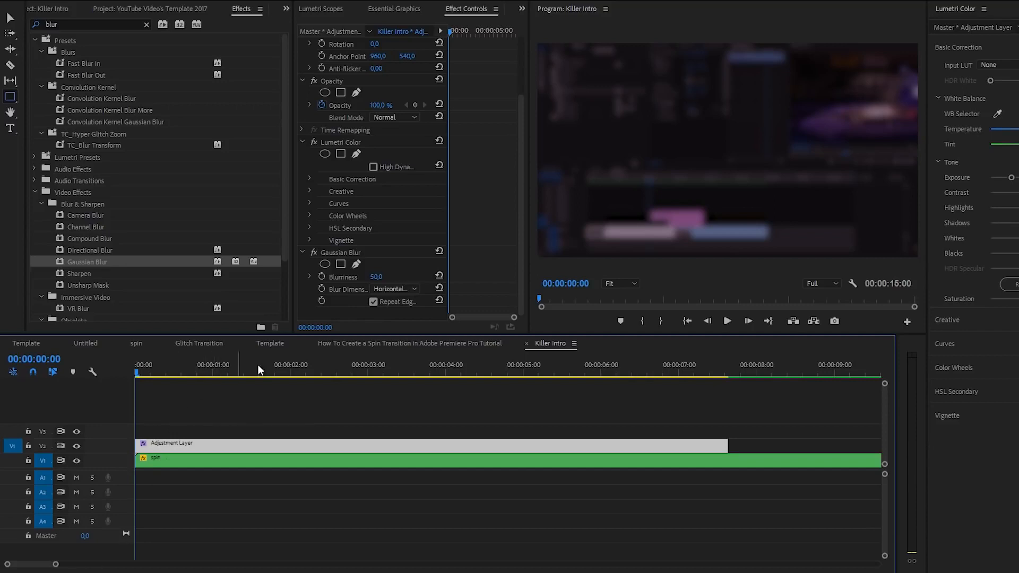
click(290, 366)
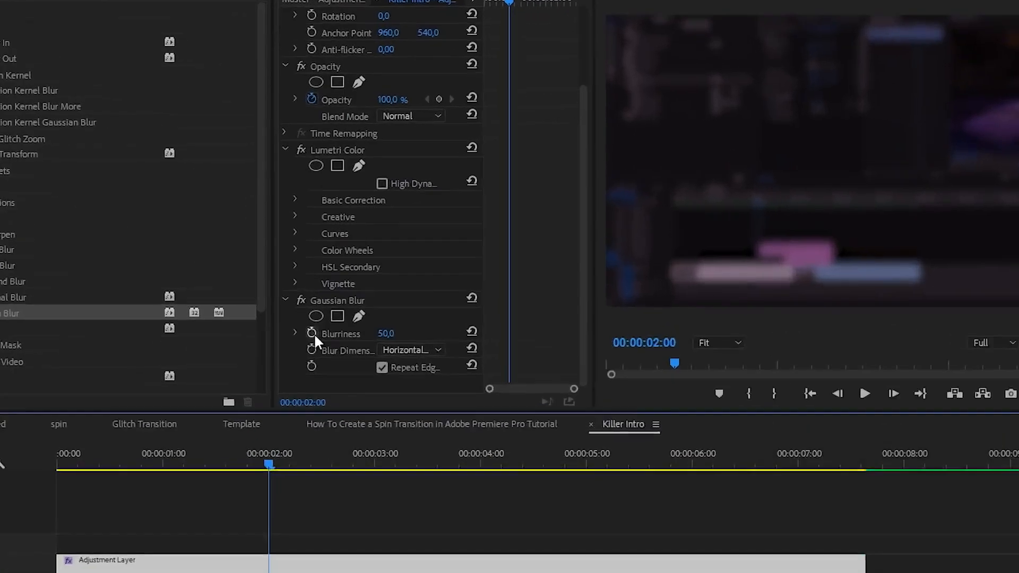
click(312, 333)
click(295, 201)
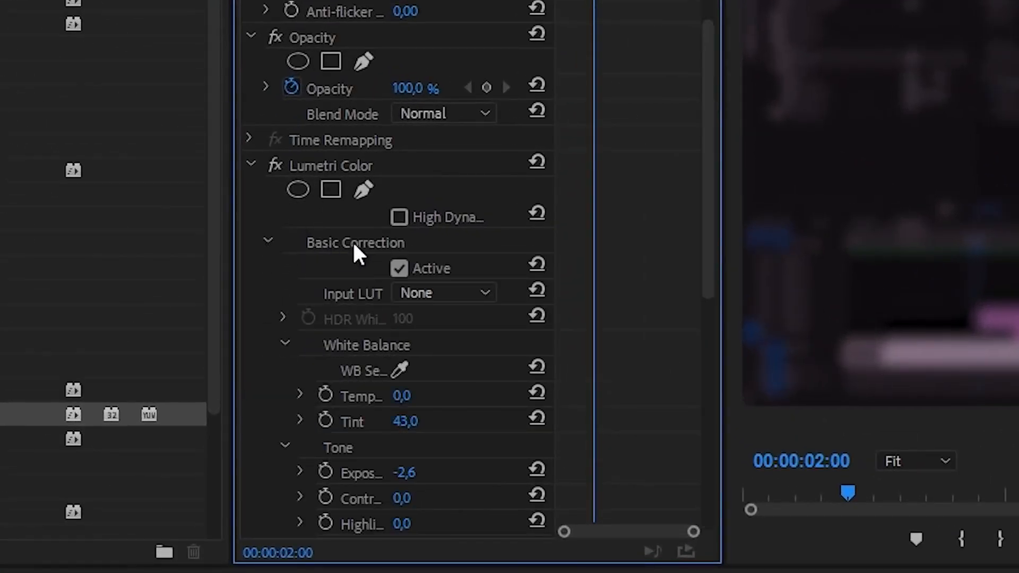
click(326, 421)
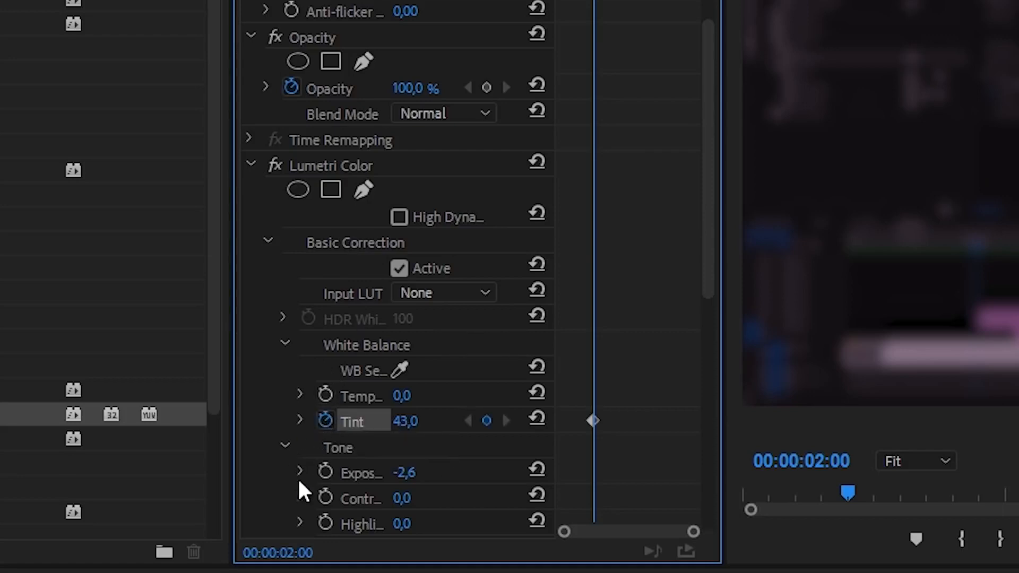
click(325, 470)
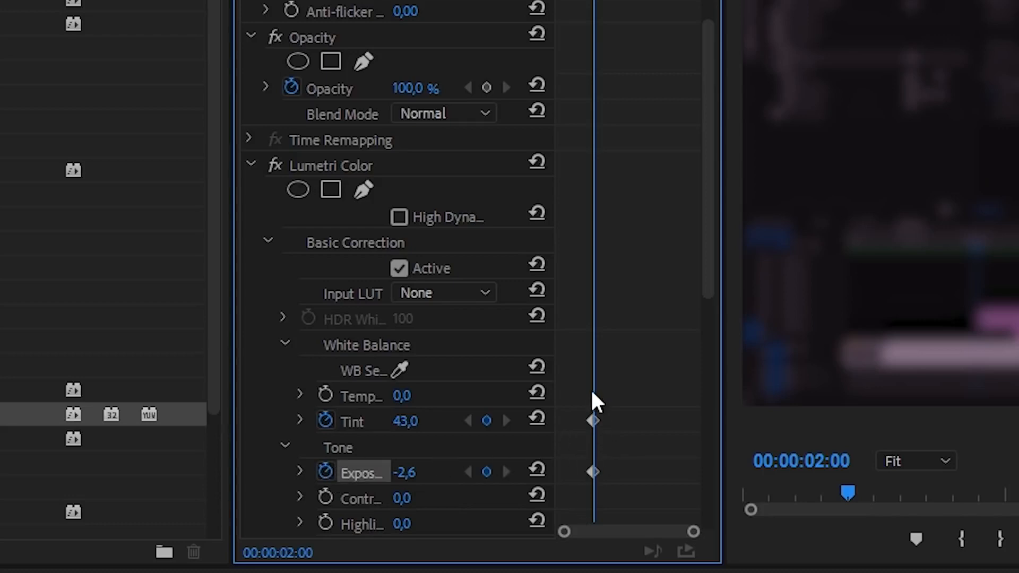
Step: At 00:00:00:00, keyframe the blurriness at 0 and reset the Lumetri tint and exposure to 0
drag(708, 242, 663, 478)
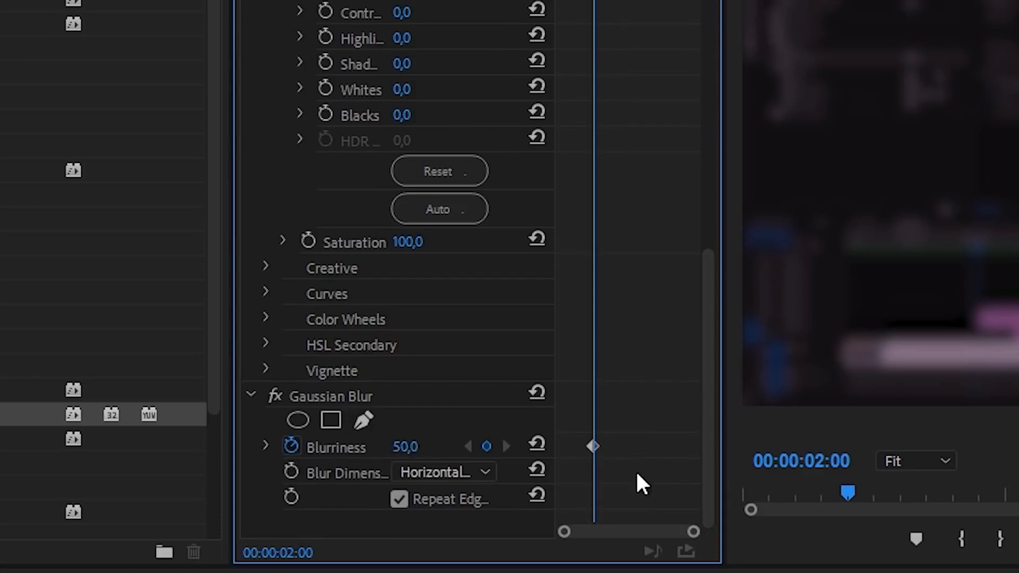
key(Home)
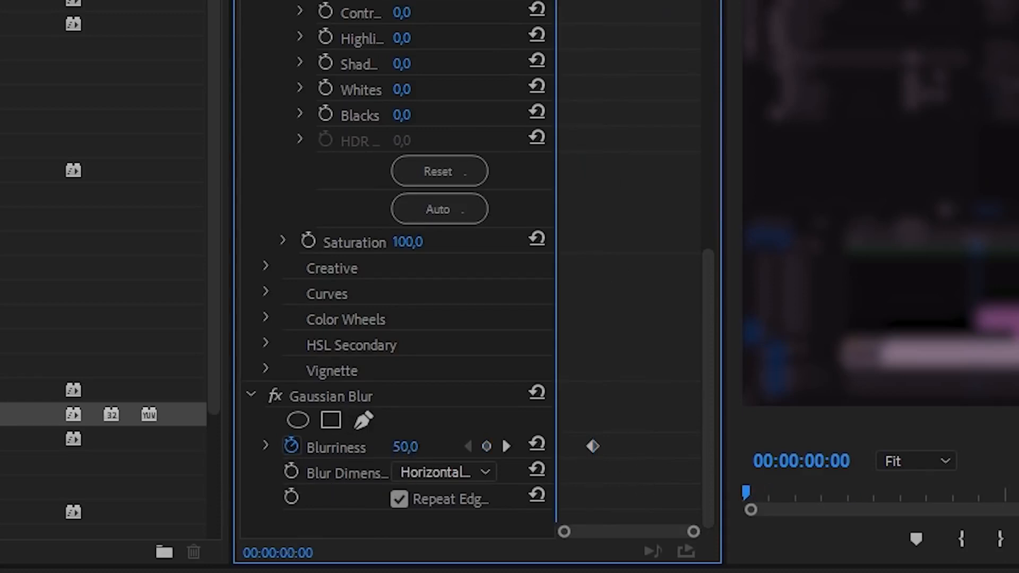
click(403, 447)
text(0)
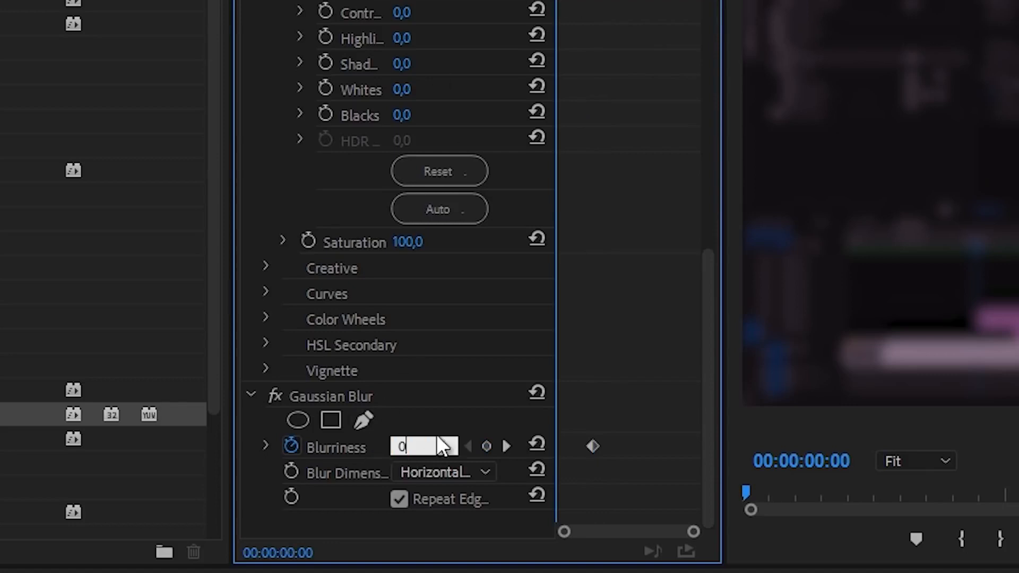
key(Return)
drag(711, 395, 695, 191)
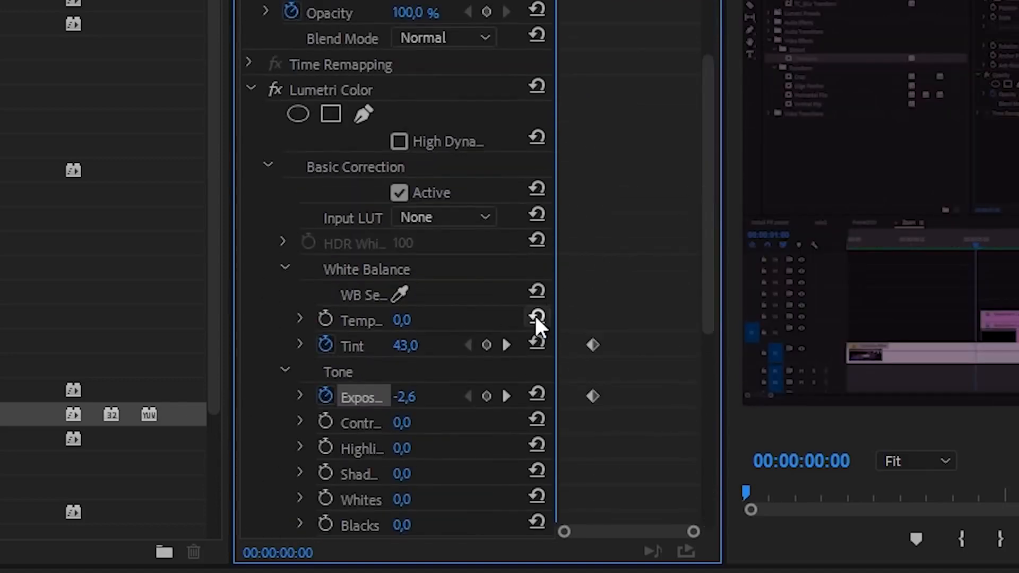
click(537, 344)
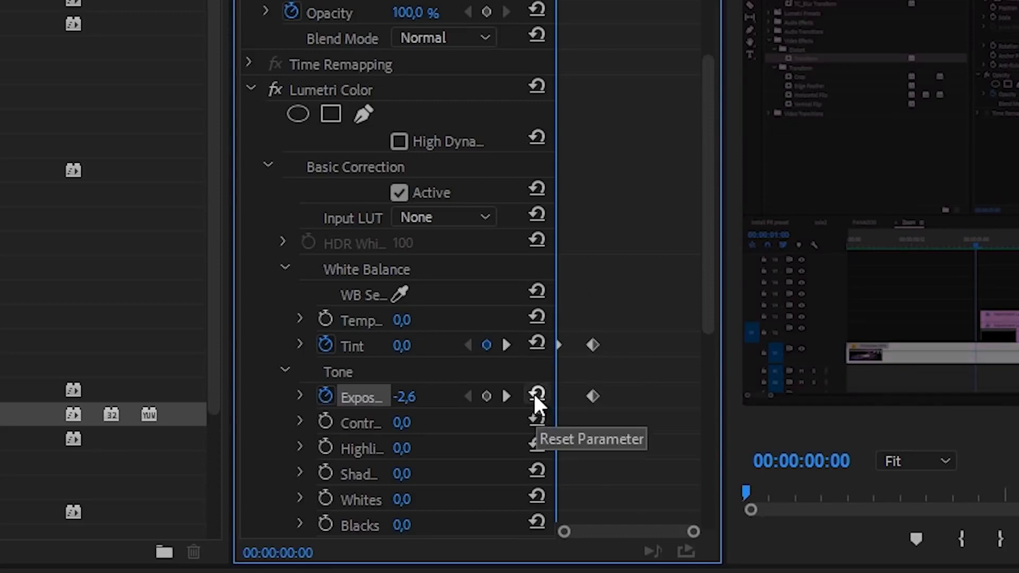
click(535, 394)
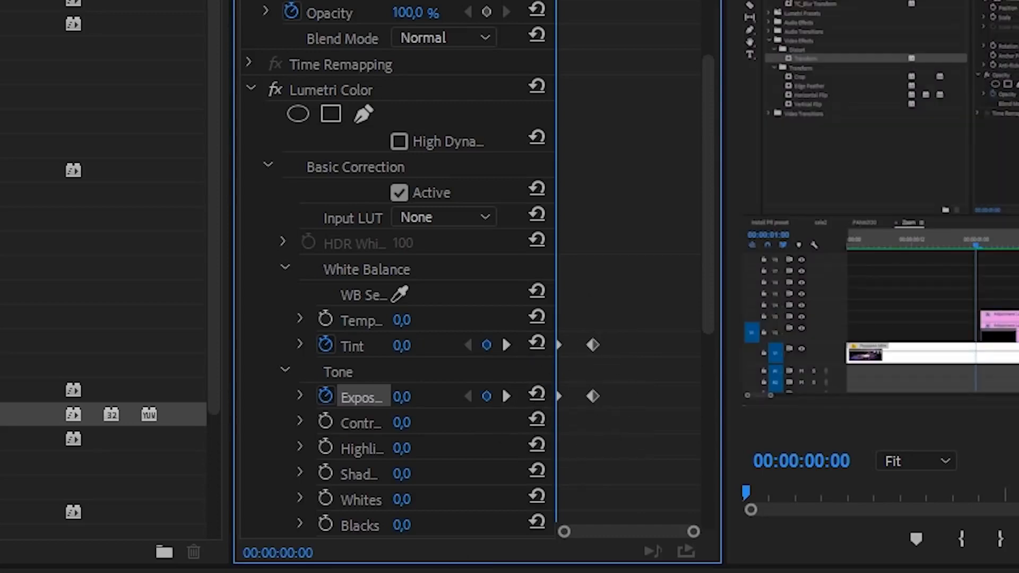
Step: Play the sequence from the start to check the animated darkening and blur
click(329, 402)
key(space)
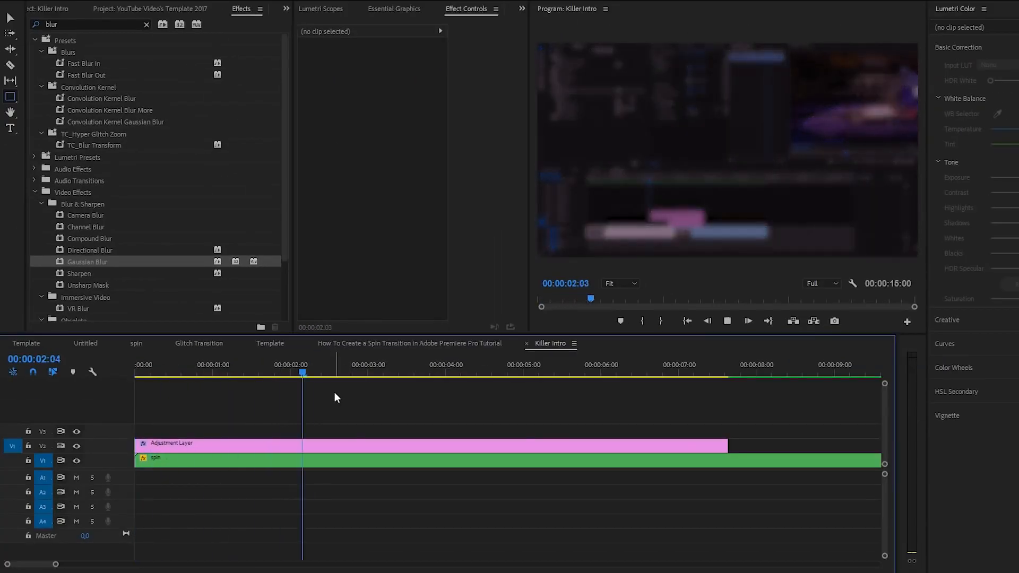
key(space)
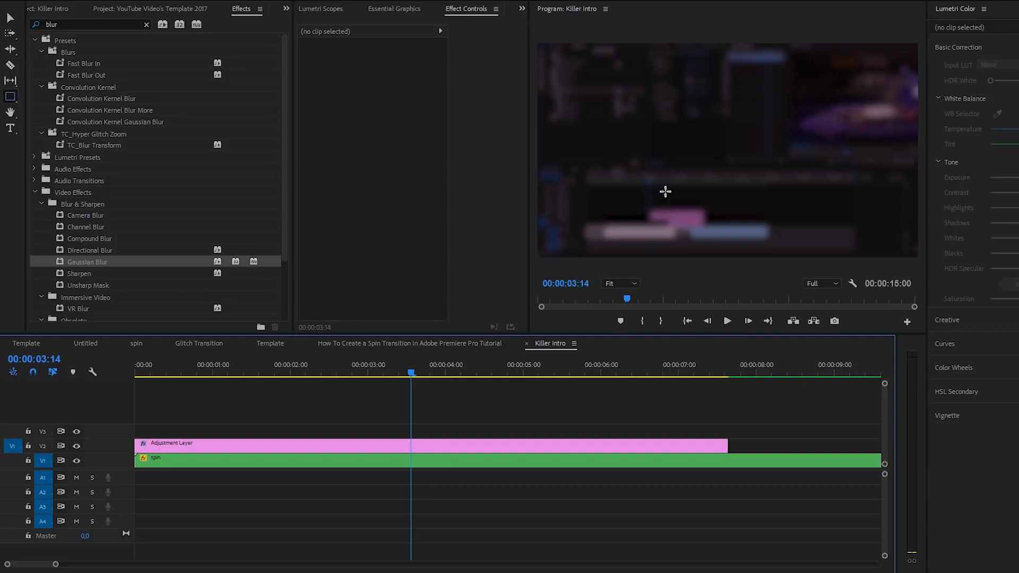
Step: At 00:00:03:19, add a text layer reading "I'M AWESOME" to the frame
click(427, 372)
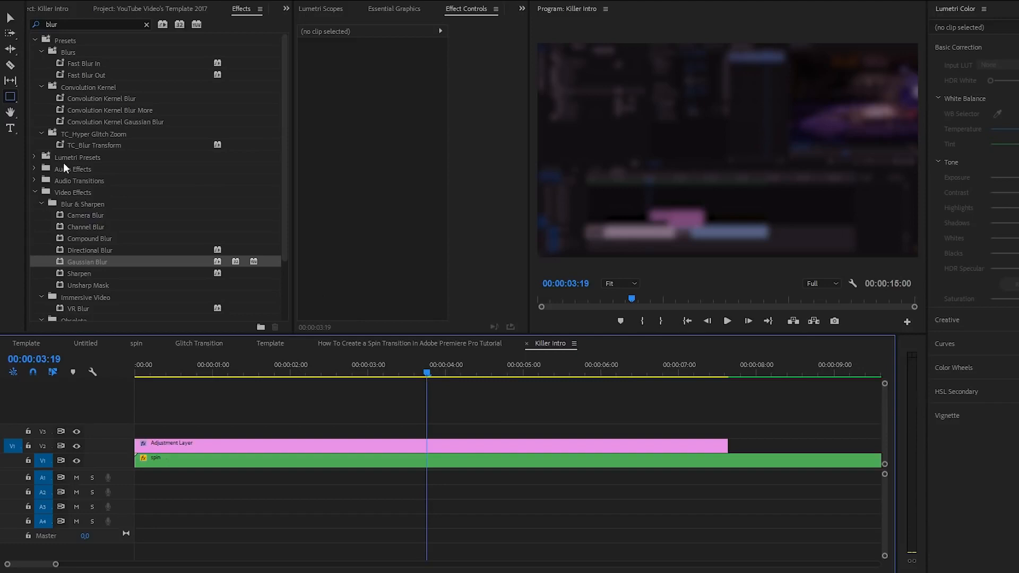
click(10, 128)
click(683, 145)
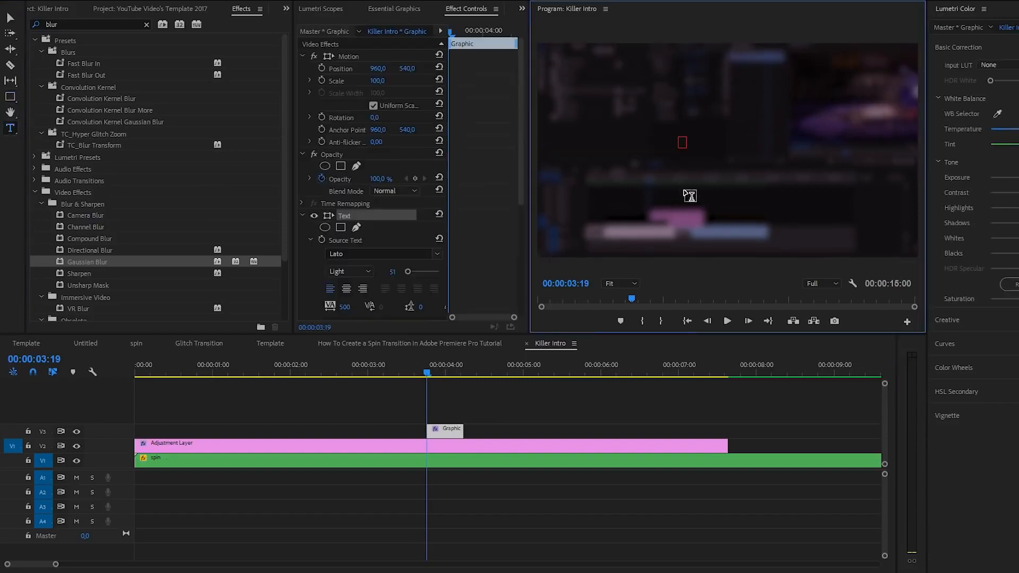
text(I'M AWESOME)
Step: Set the whole "I'M AWESOME" text to Lato Bold with centered alignment
key(ctrl+a)
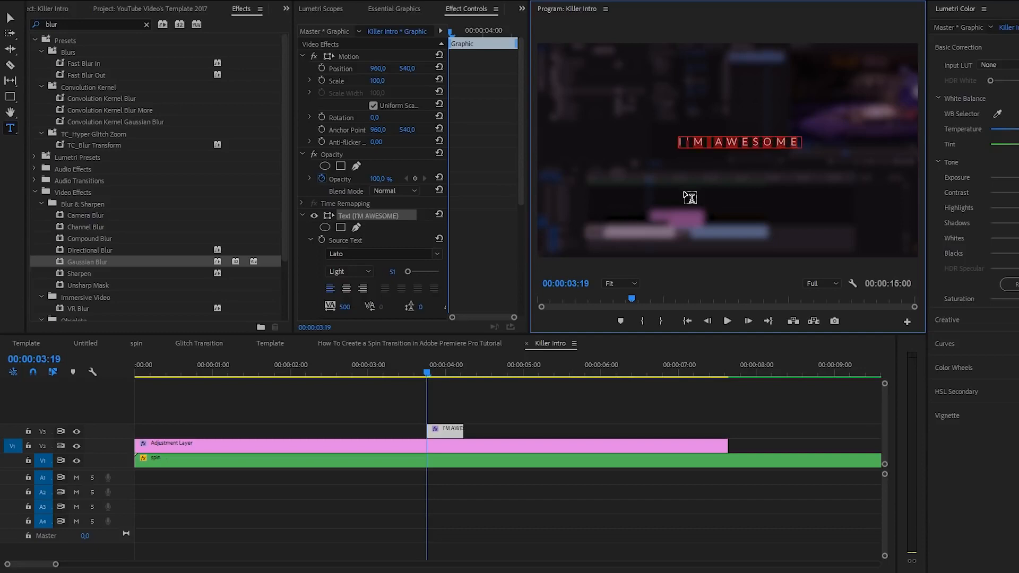
drag(519, 189, 518, 225)
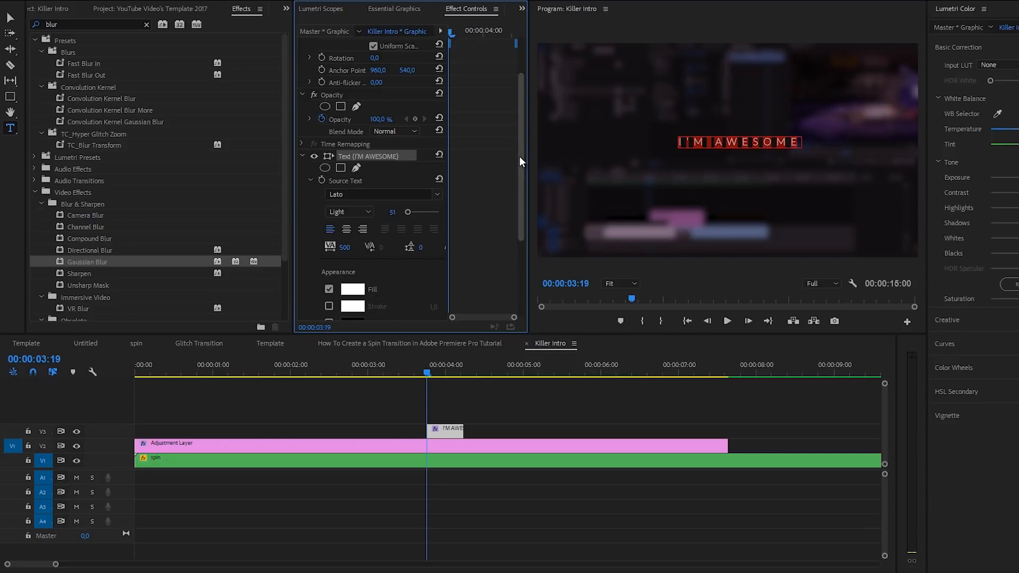
scroll(519, 156, down, 1)
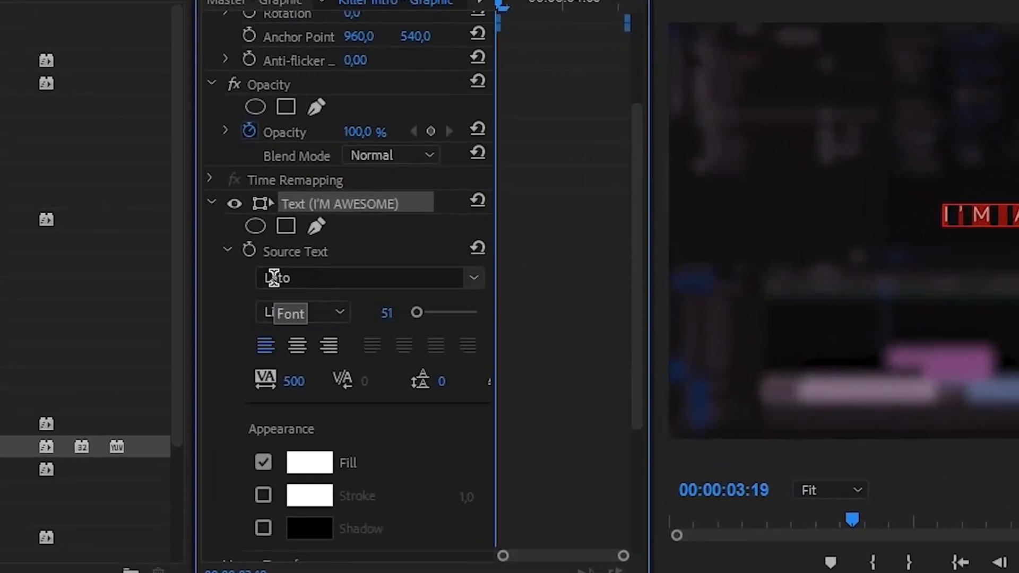
click(341, 312)
click(308, 572)
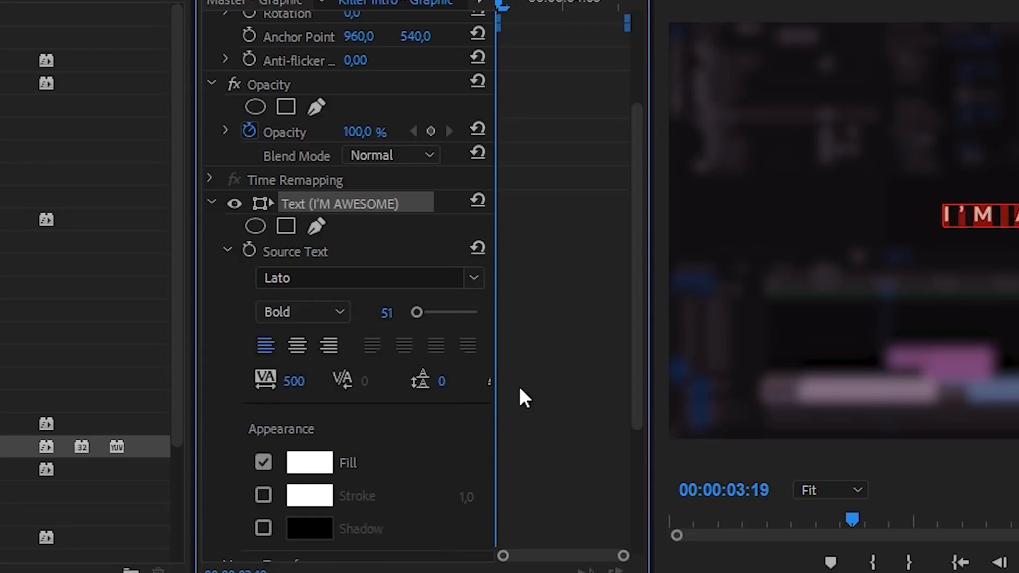
drag(640, 315, 637, 370)
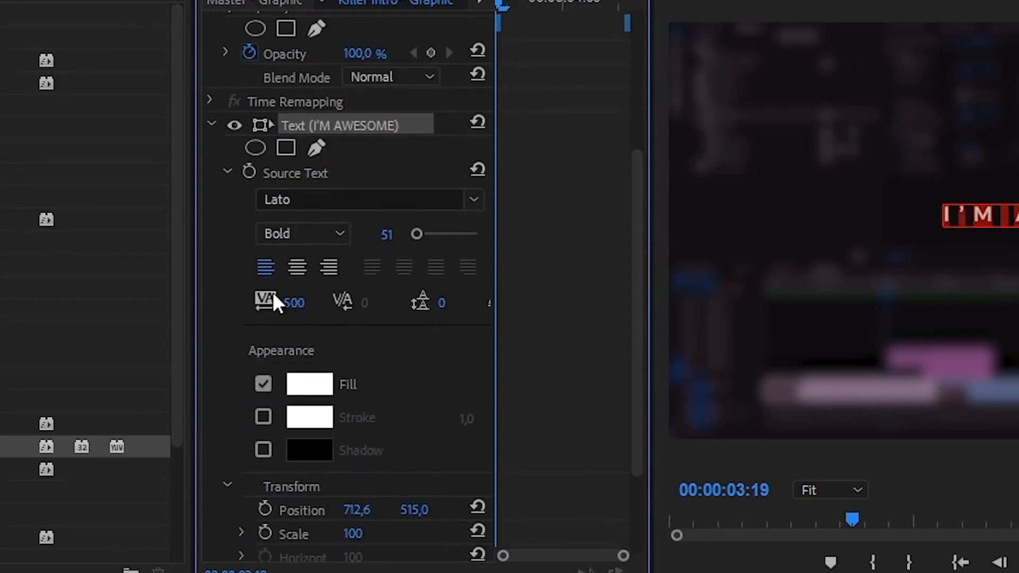
click(301, 268)
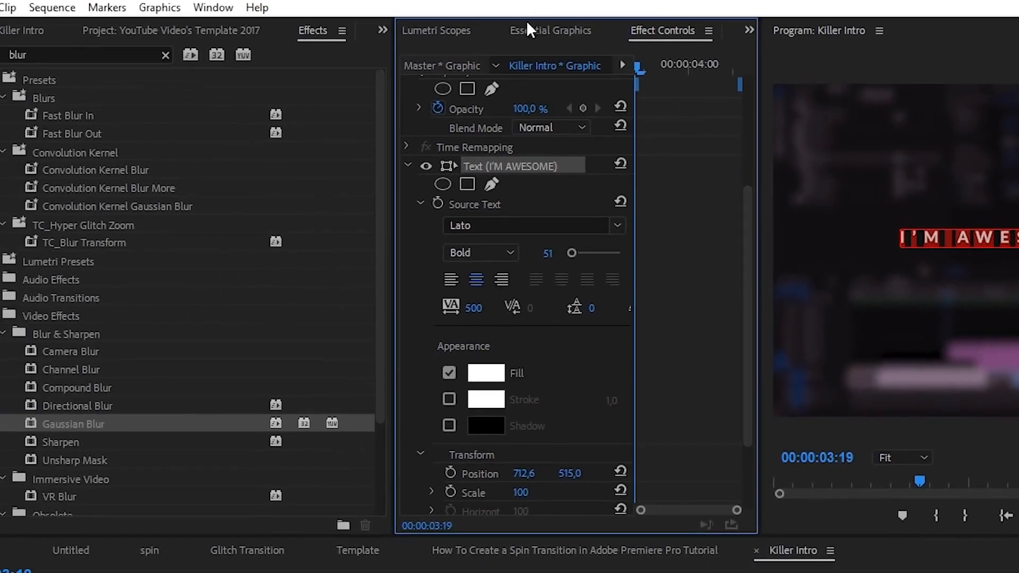
Step: Center the "I'M AWESOME" text horizontally and vertically in the video frame
click(539, 31)
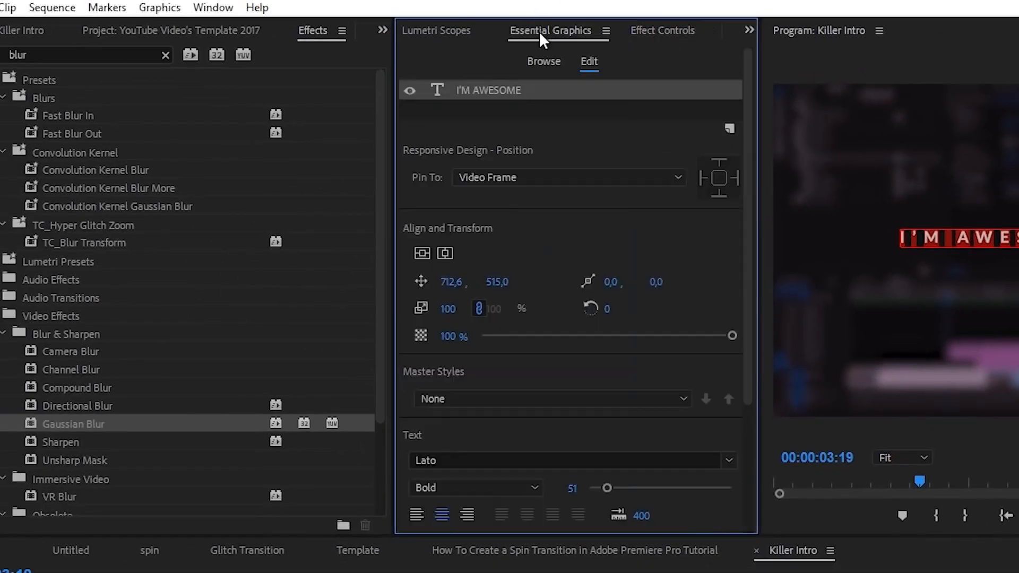
click(213, 7)
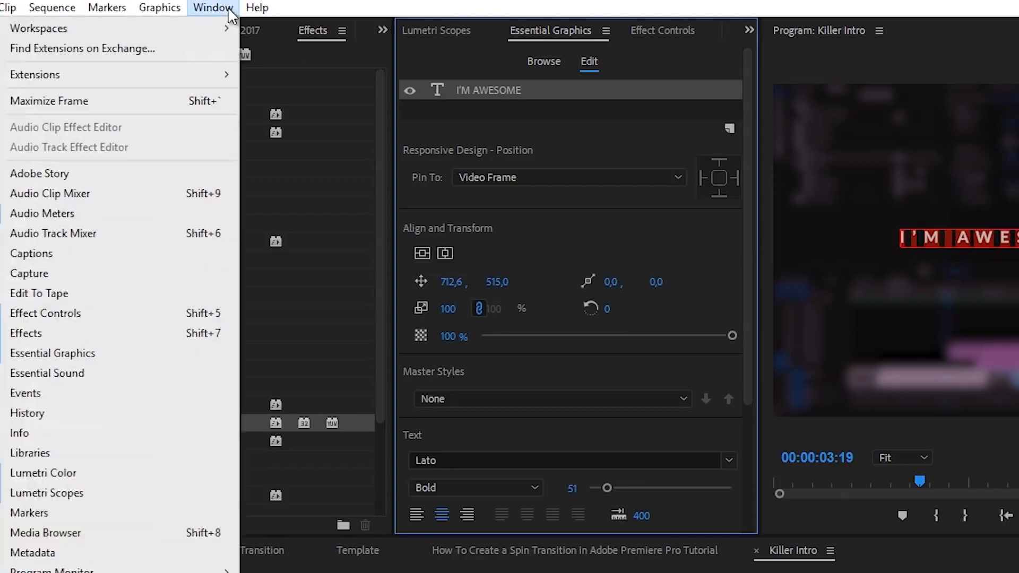
click(97, 349)
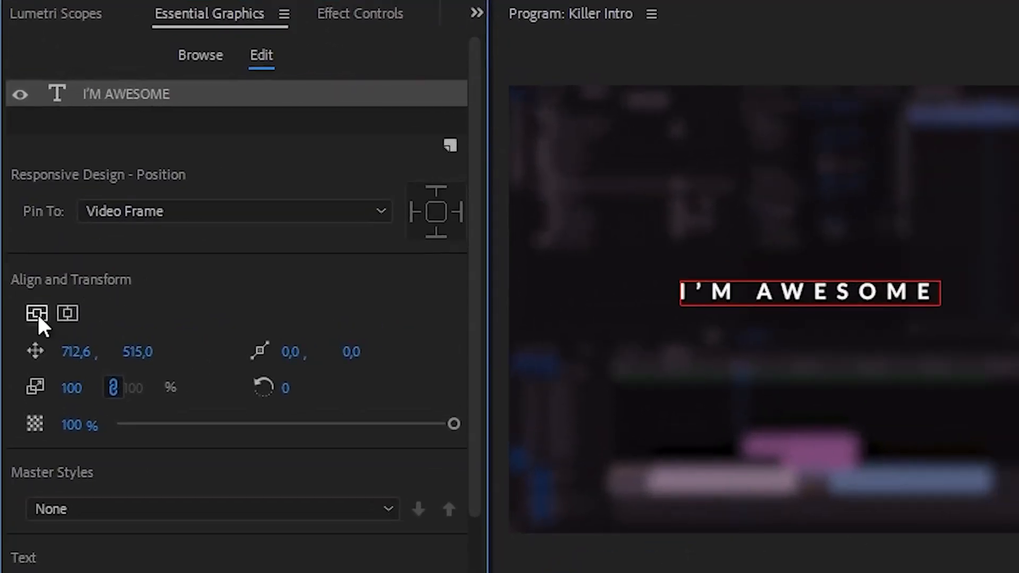
click(67, 313)
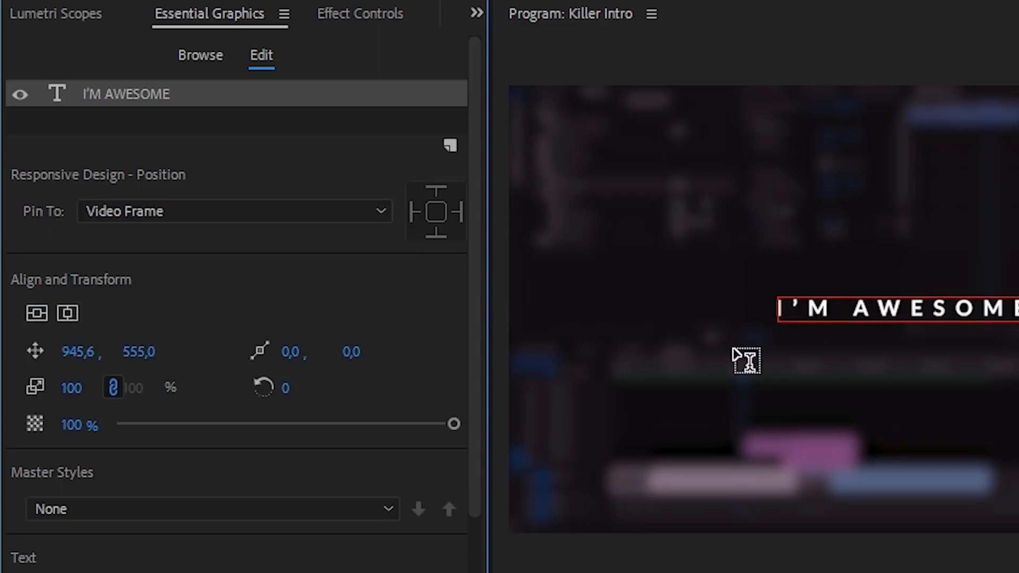
Step: Return to the title's effect controls and enlarge their display, with a wider keyframe area and the Motion properties in view
click(356, 26)
drag(488, 183, 649, 186)
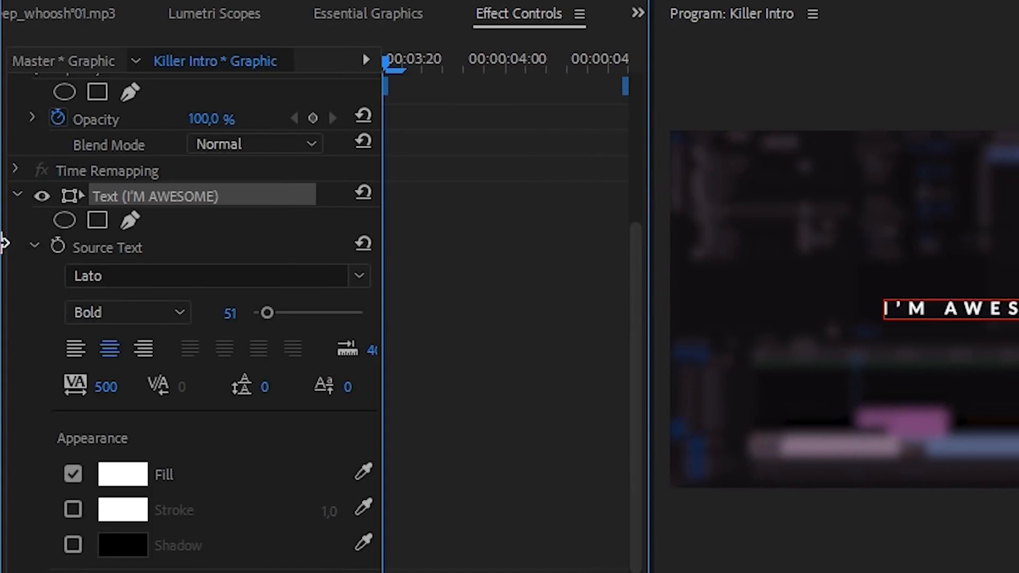
drag(4, 243, 0, 243)
drag(304, 216, 226, 217)
scroll(432, 335, up, 5)
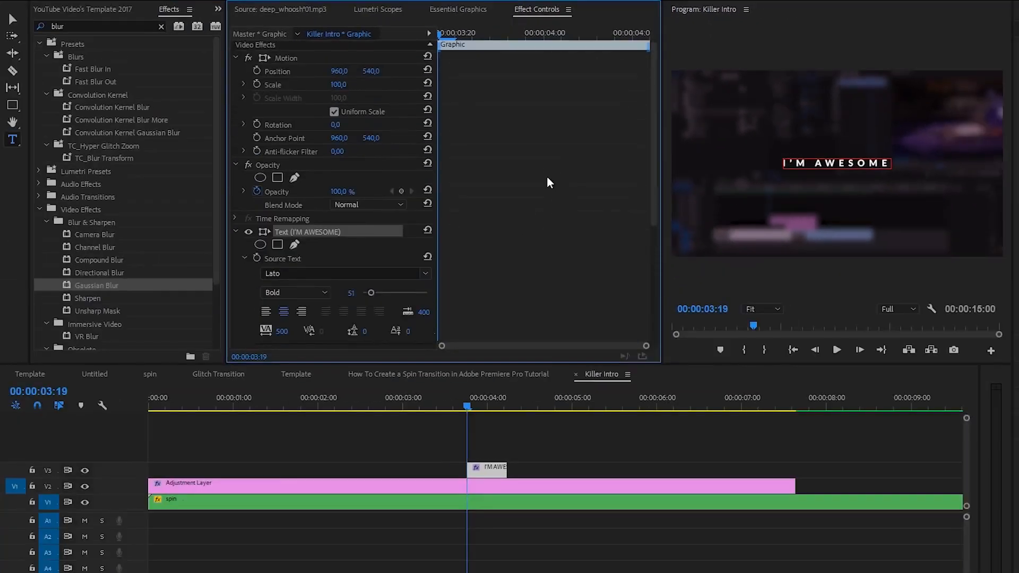
scroll(548, 182, up, 1)
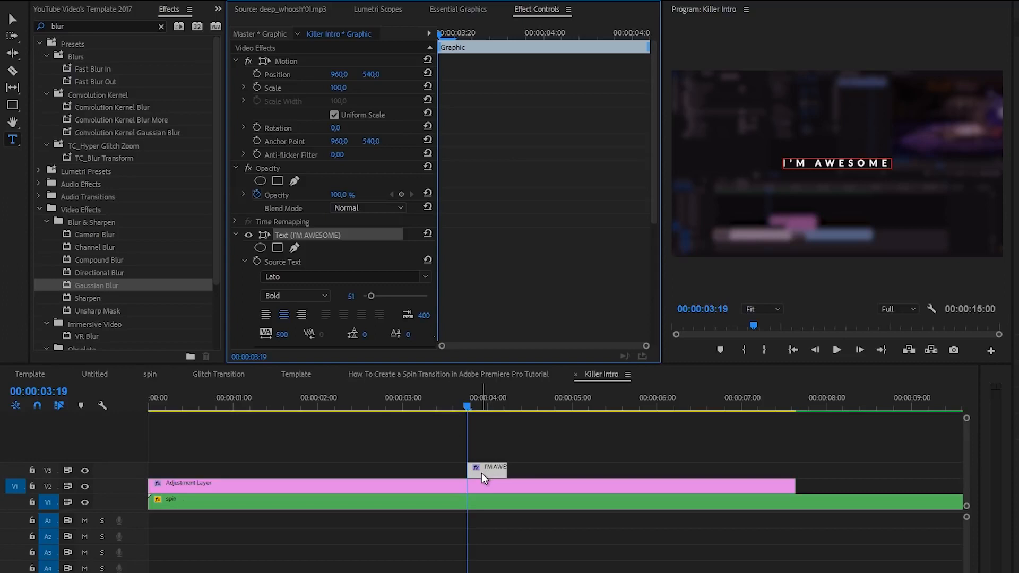
Step: Extend the "I'M AWESOME" clip to run from the sequence start to about 00:00:07:00 and set the text size to 75
drag(467, 471, 114, 459)
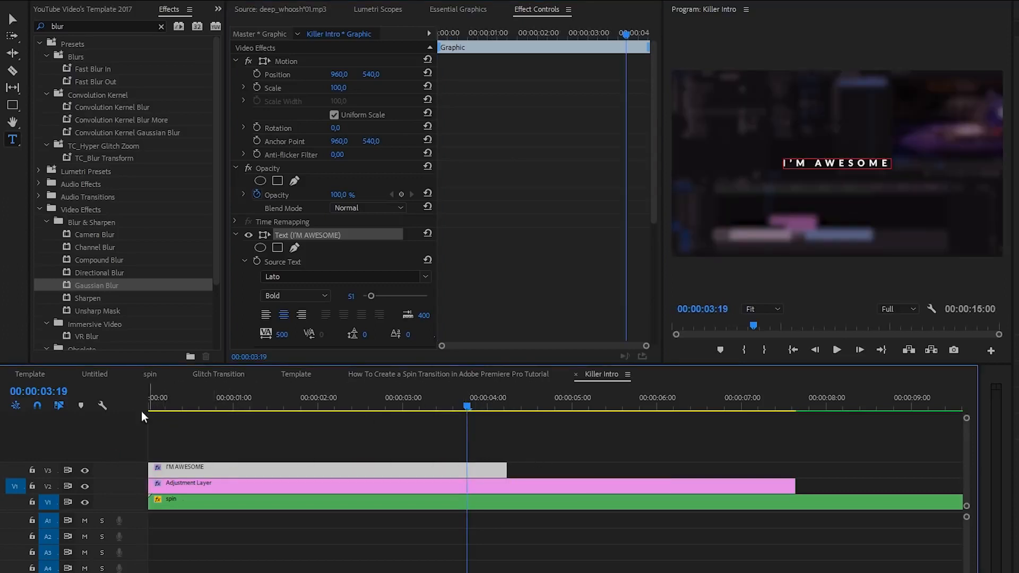
drag(507, 468, 738, 461)
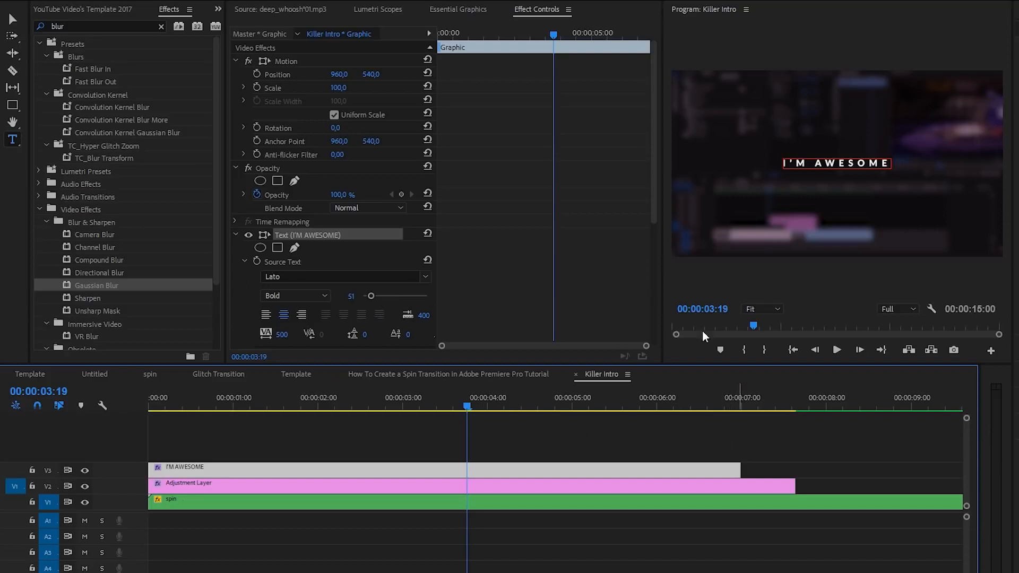
drag(372, 296, 374, 297)
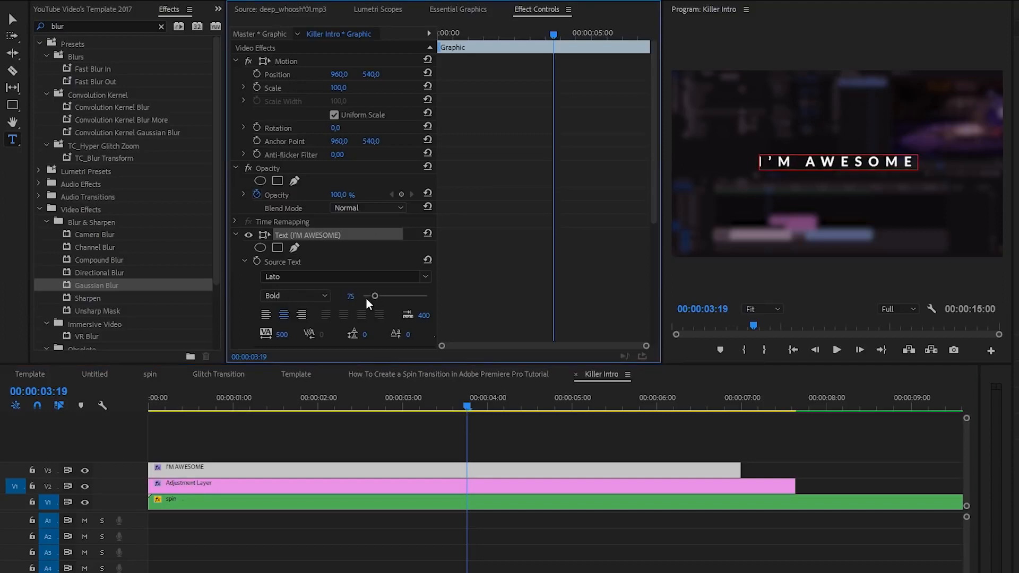
Step: Keyframe the title's position at 00:00:02:00, set its vertical position to 1172 at 00:00:00:00, and play the entrance
drag(469, 26, 417, 62)
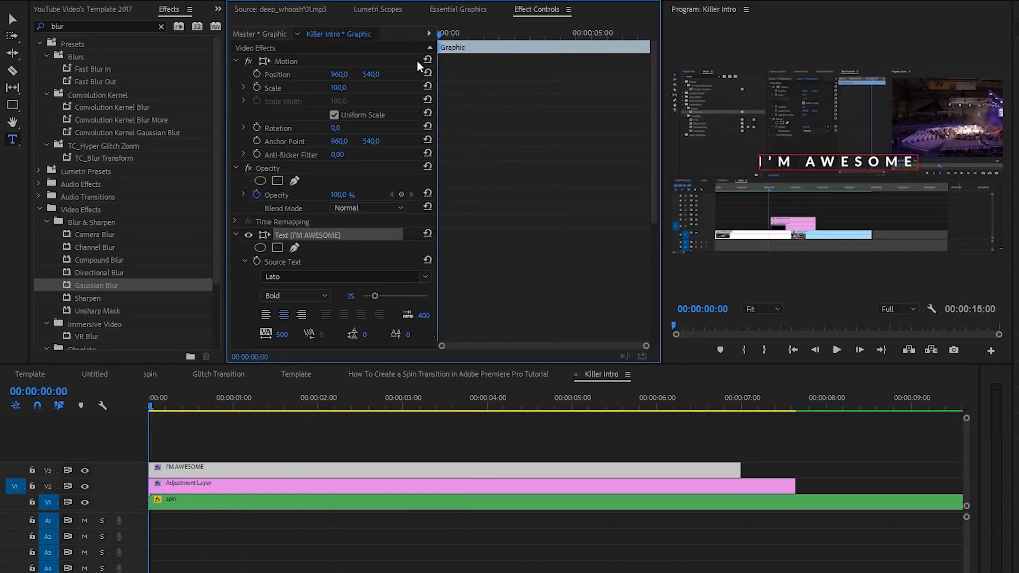
click(319, 407)
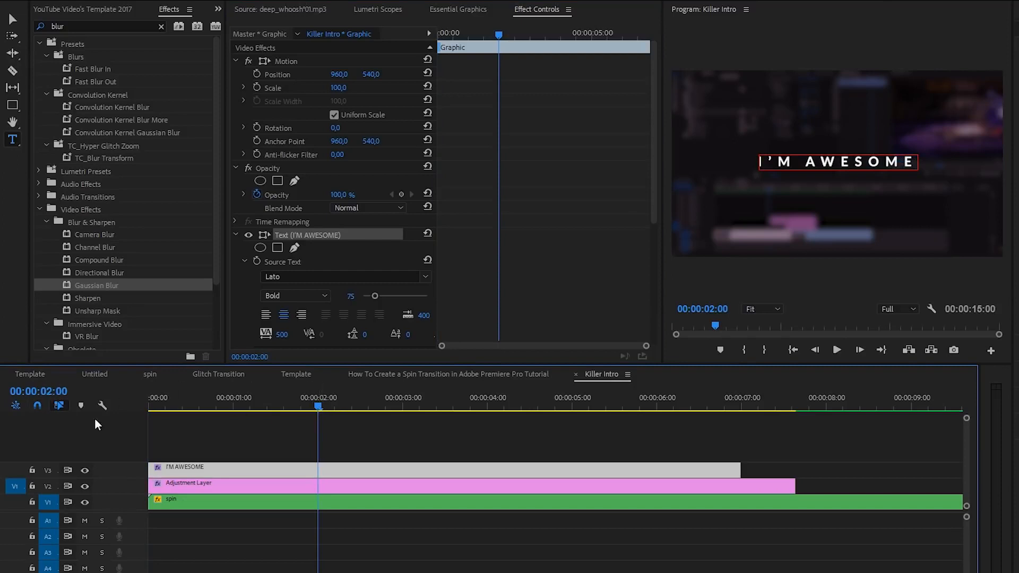
click(256, 76)
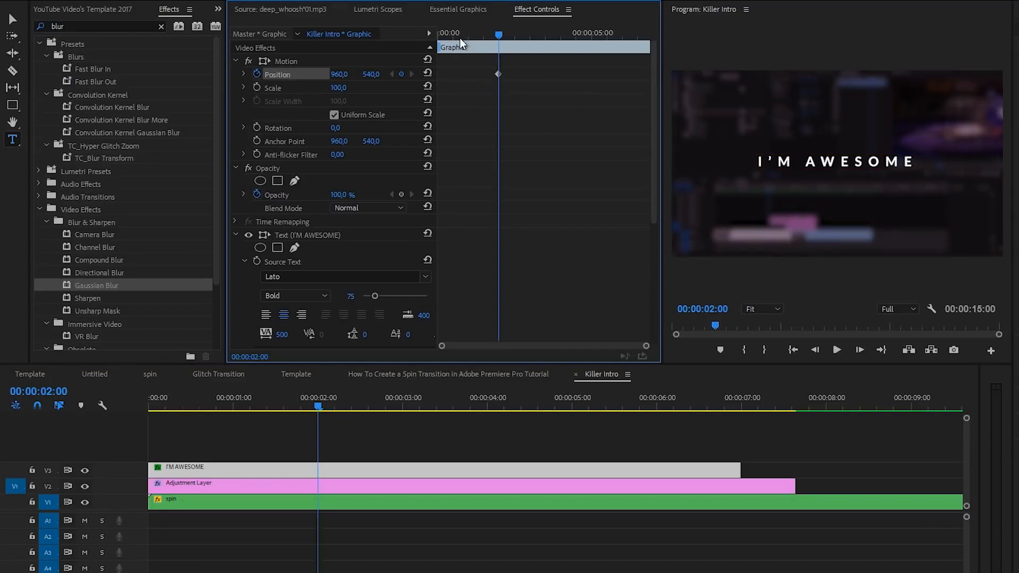
drag(461, 38, 433, 41)
drag(370, 78, 667, 92)
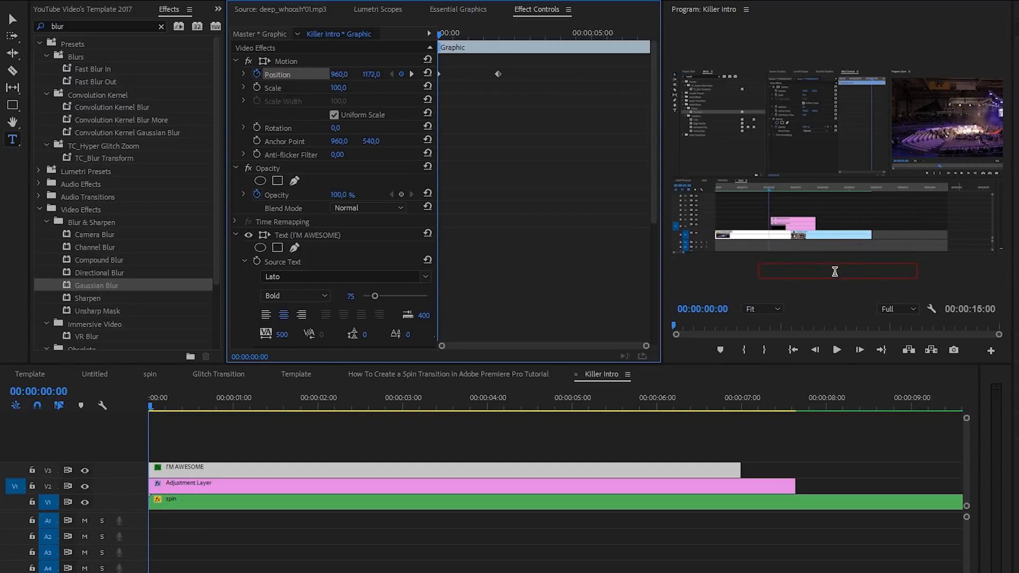
key(space)
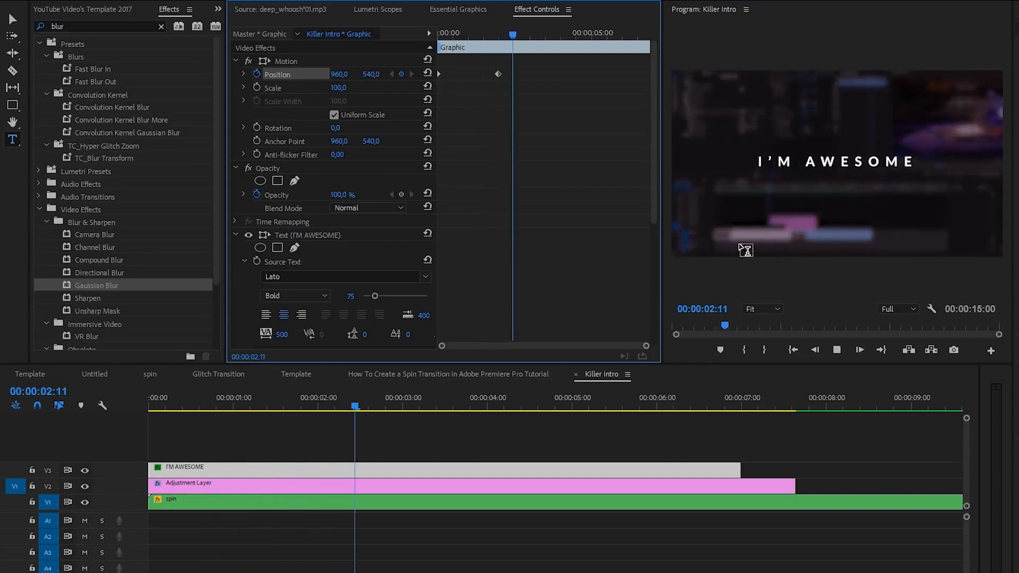
key(space)
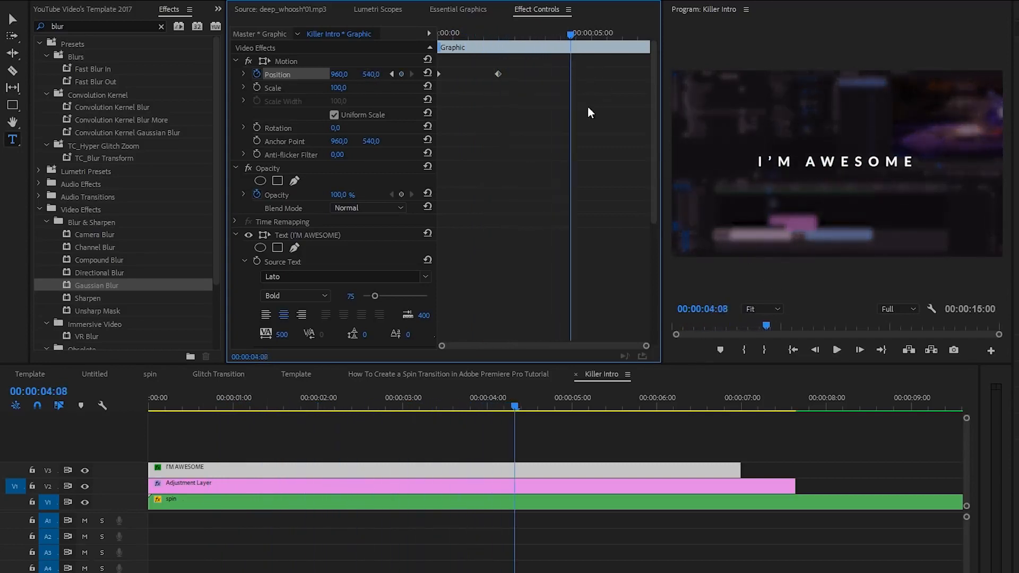
Step: Keyframe the title's position at 00:00:05:00, move it up out of the frame at 00:00:06:22, and check the exit
drag(574, 37, 598, 39)
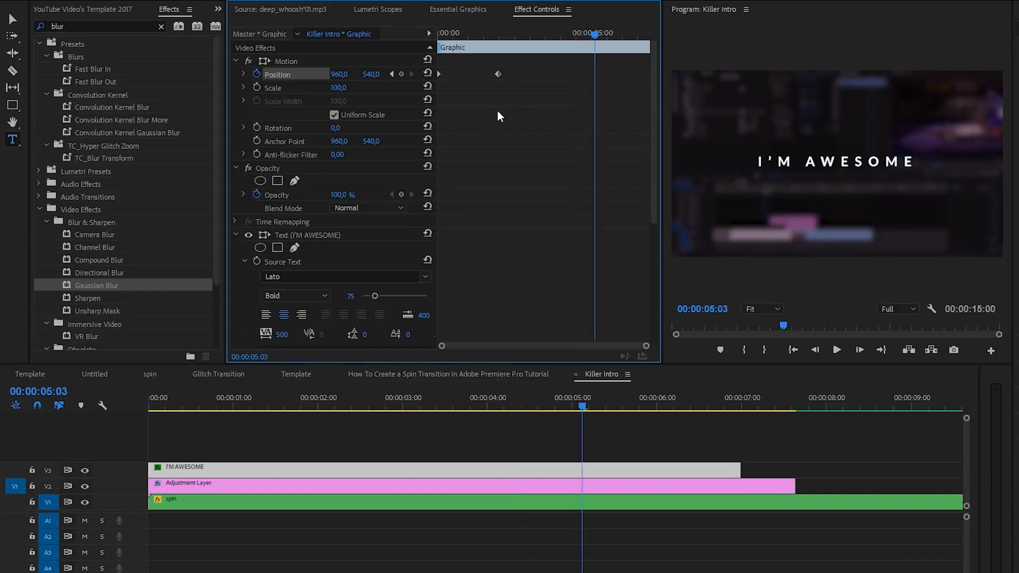
key(Left)
key(Left)
key(Left)
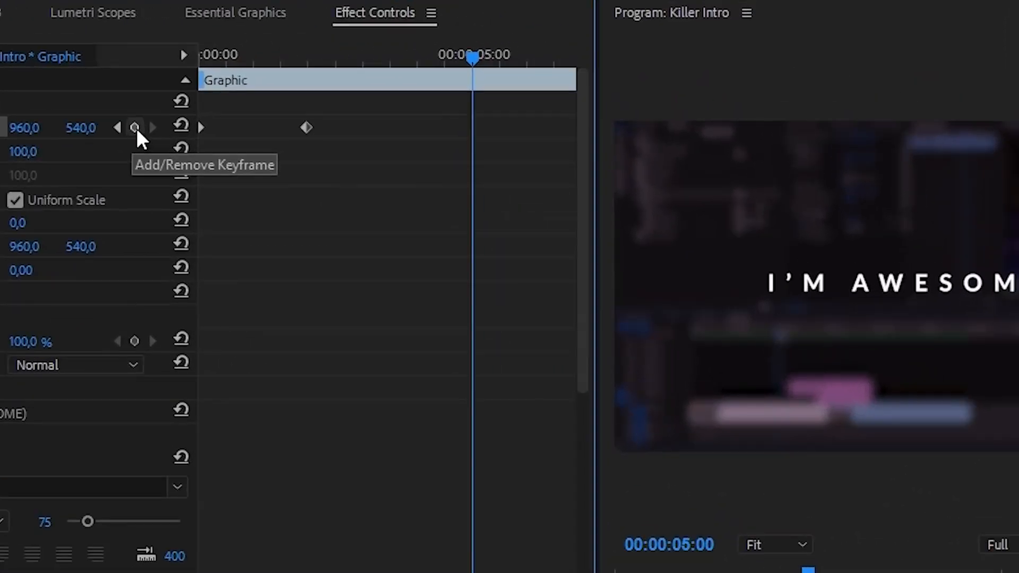
click(135, 128)
drag(470, 59, 578, 67)
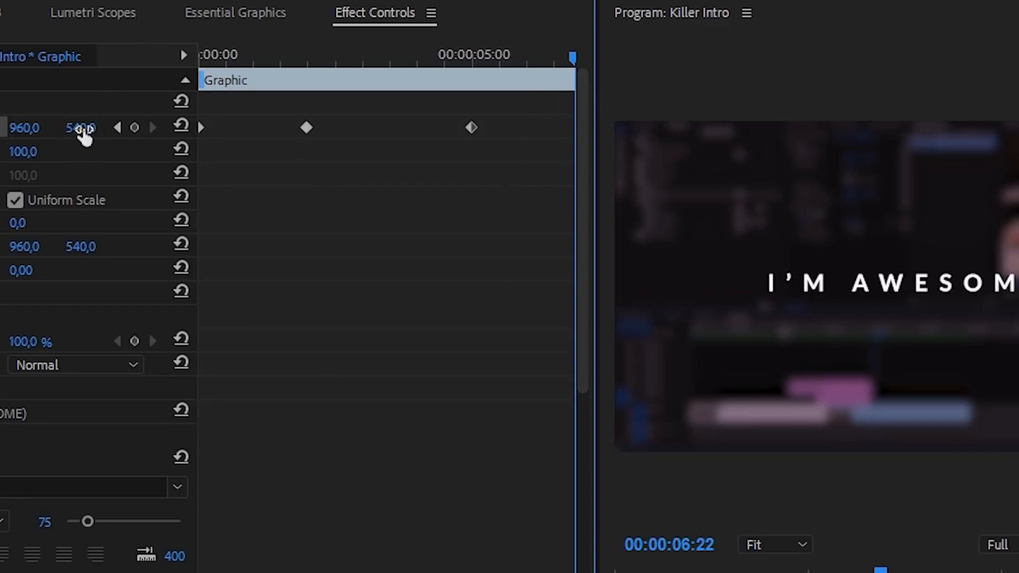
drag(84, 135, 30, 139)
key(space)
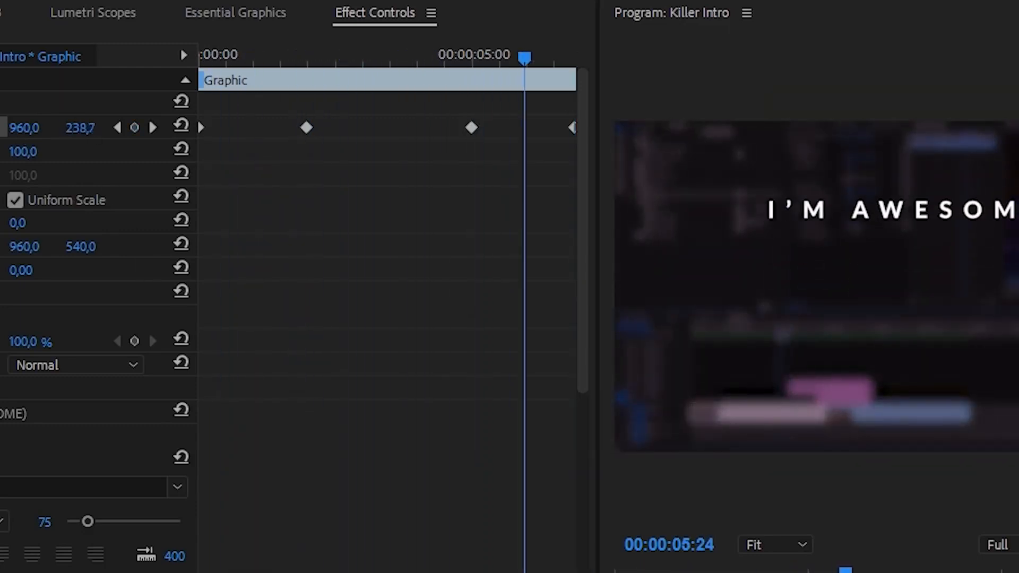
drag(572, 57, 428, 57)
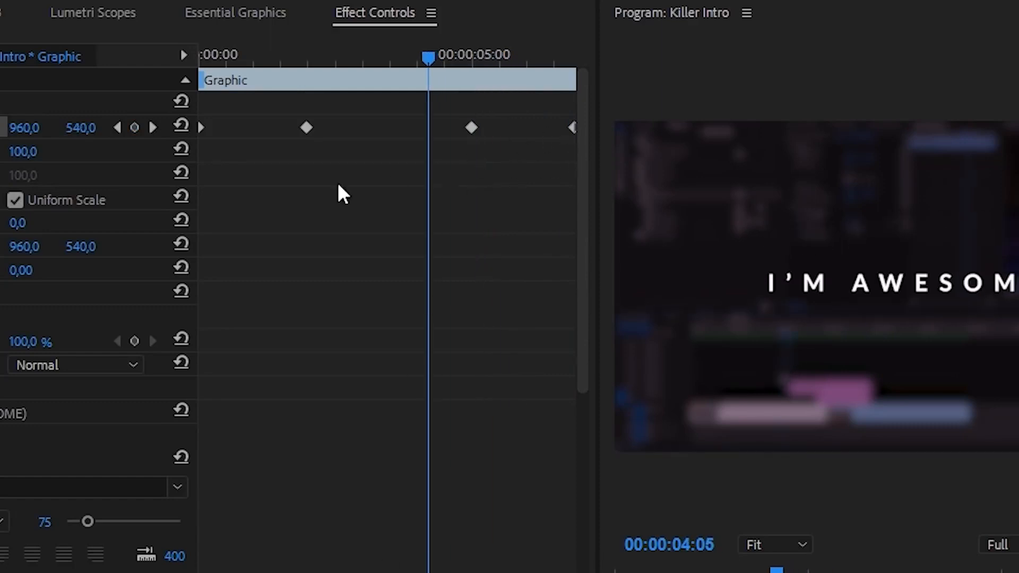
Step: Set all four title position keyframes to Bezier temporal interpolation and save the project
drag(201, 152, 703, 98)
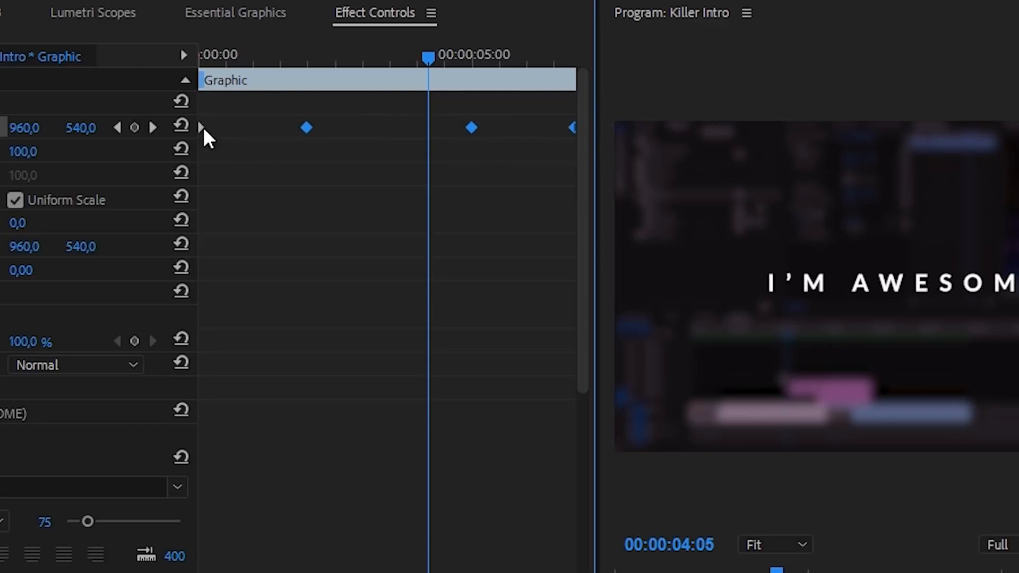
right_click(310, 128)
mouse_move(376, 318)
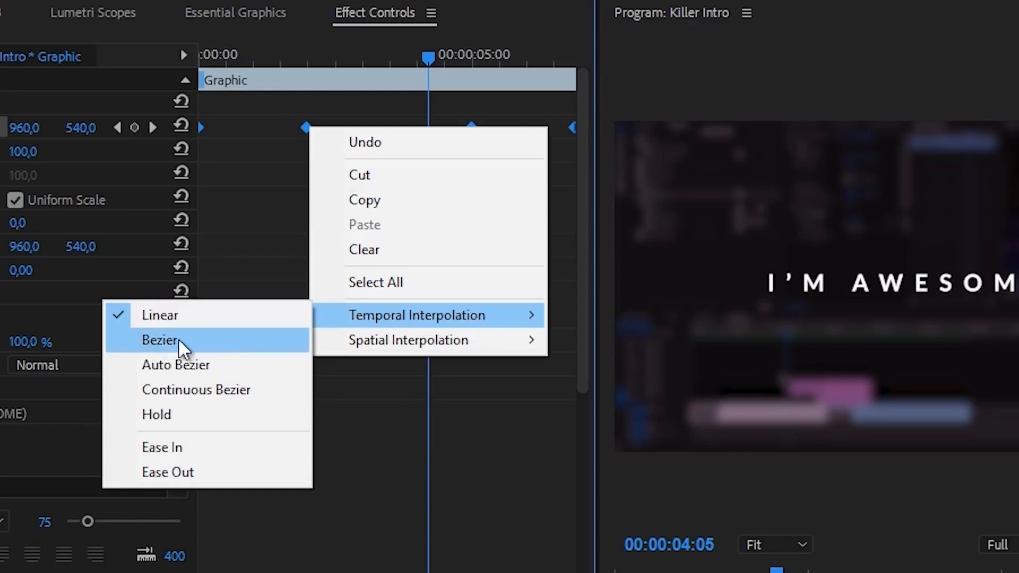
click(153, 342)
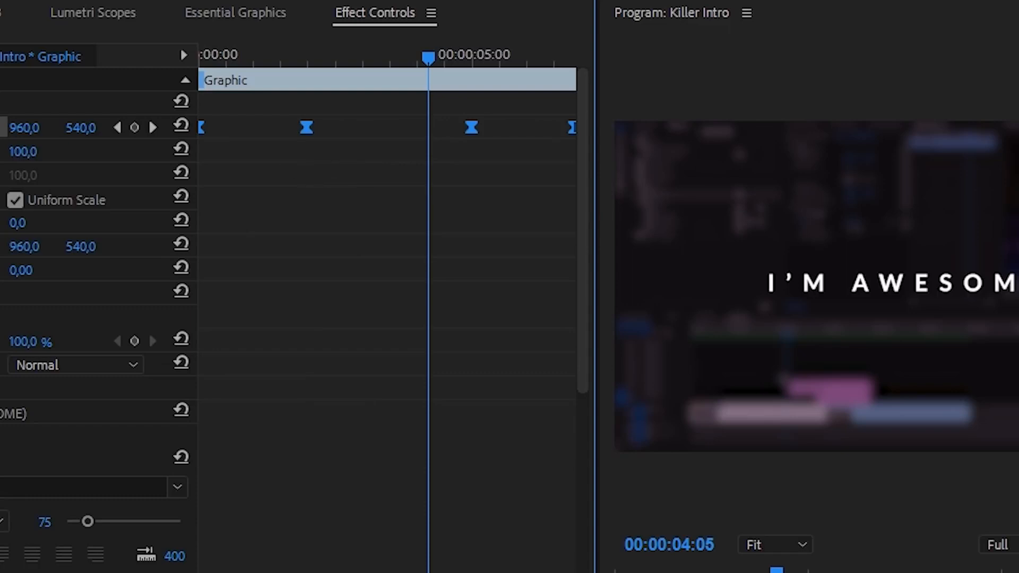
key(ctrl+s)
Step: Expand the title's position velocity graph and shape its entrance to start fast and ease to zero velocity at 00:00:02:00
click(0, 127)
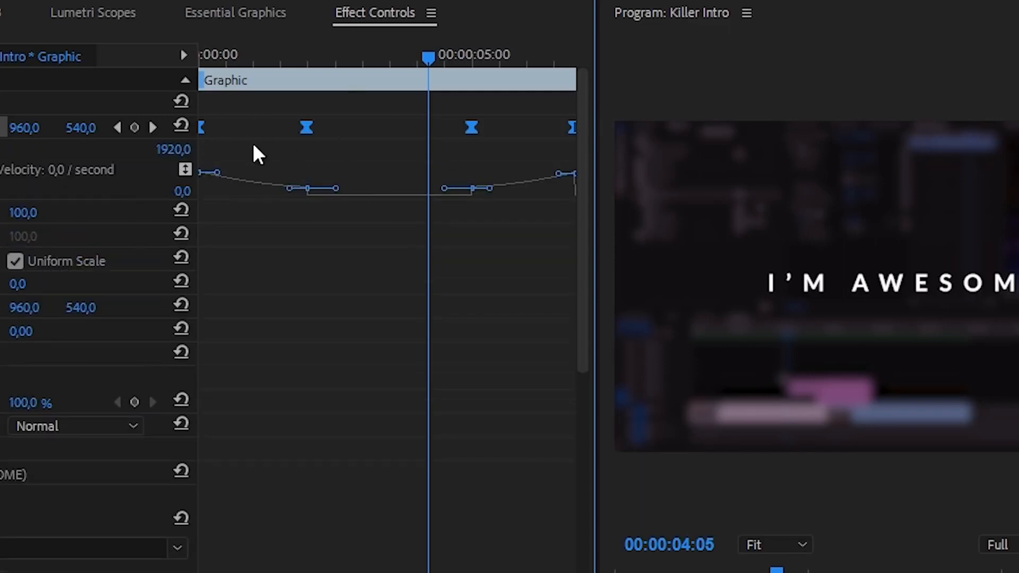
click(270, 156)
click(306, 128)
drag(290, 190, 215, 257)
drag(219, 176, 201, 178)
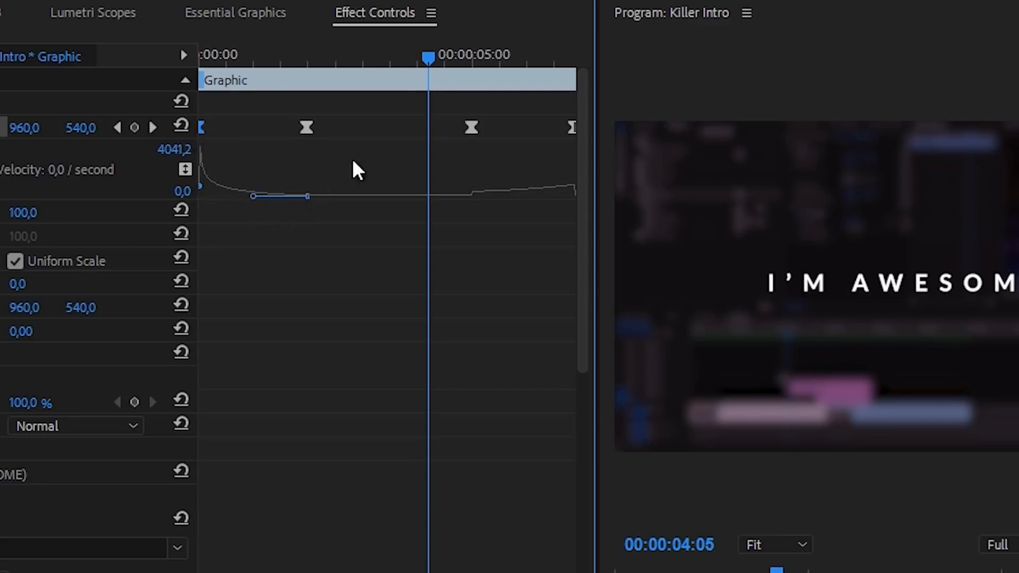
Step: Shape the title's exit velocity to ease out from 00:00:05:00 and peak at the clip's end, and play from the start
click(471, 128)
drag(488, 191, 551, 249)
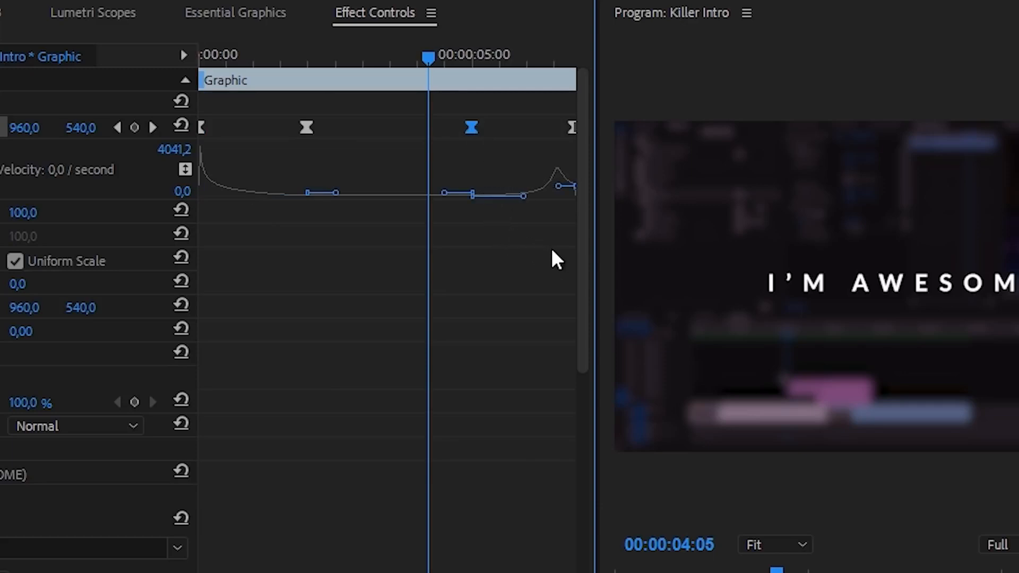
drag(557, 185, 587, 196)
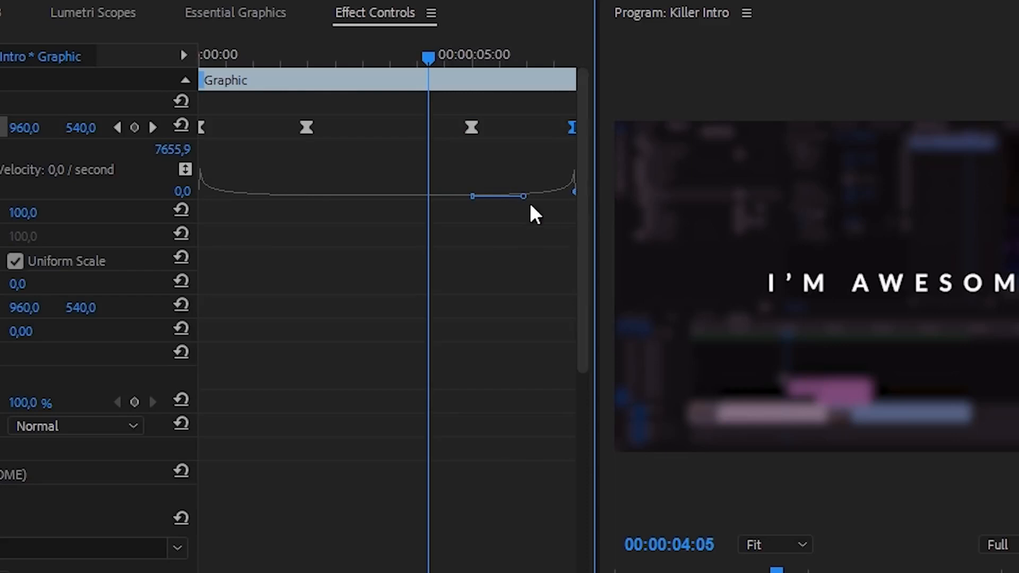
drag(428, 57, 185, 62)
key(space)
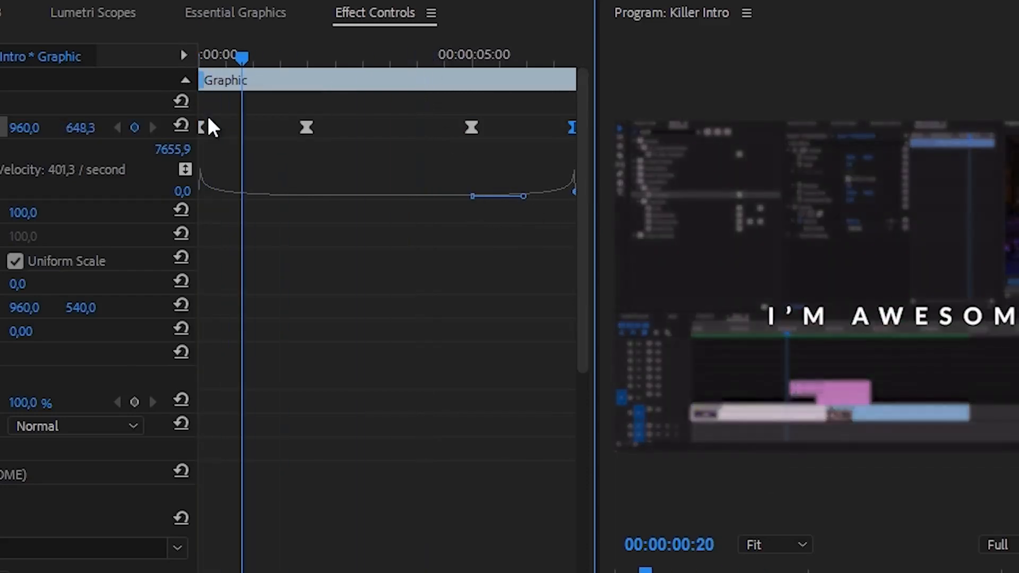
Step: Flatten the position velocity to zero between the 00:00:02:00 and 00:00:05:00 keyframes
click(306, 127)
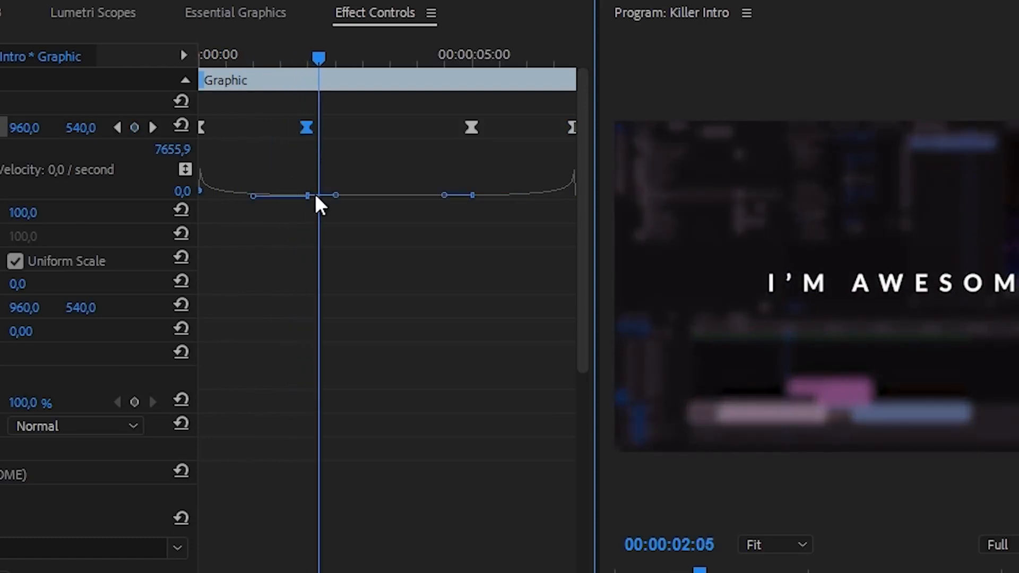
click(444, 197)
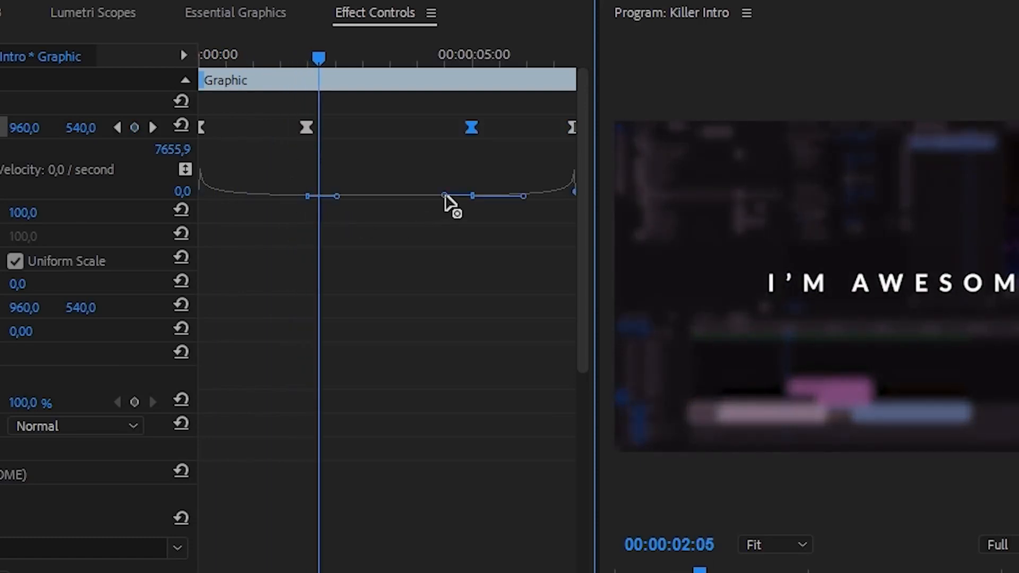
drag(444, 196, 440, 225)
Step: Lengthen the velocity handles of the first and last position keyframes to round the speed peaks, and play the title animation
drag(316, 56, 272, 131)
click(201, 129)
drag(203, 192, 216, 191)
click(572, 127)
drag(573, 192, 564, 192)
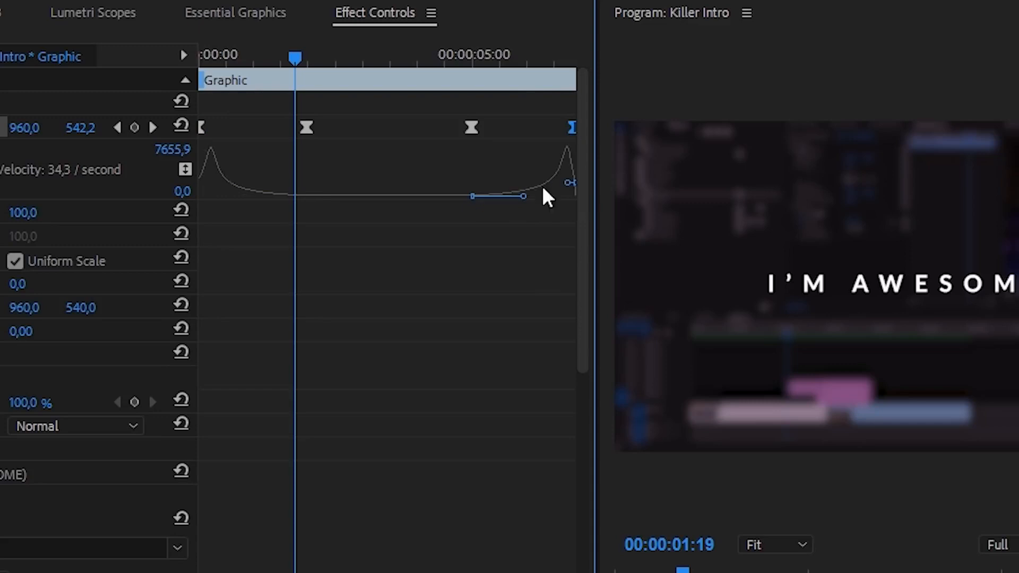
drag(296, 57, 109, 84)
key(space)
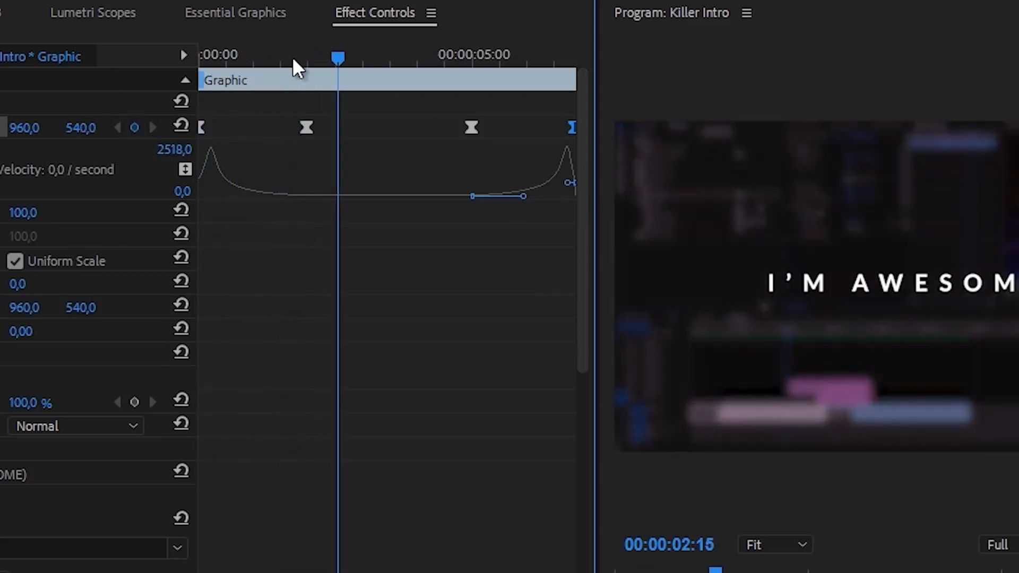
Step: Shorten the incoming velocity handle of the 00:00:02:00 position keyframe and the outgoing handle of the 00:00:05:00 keyframe
drag(295, 58, 266, 55)
click(307, 129)
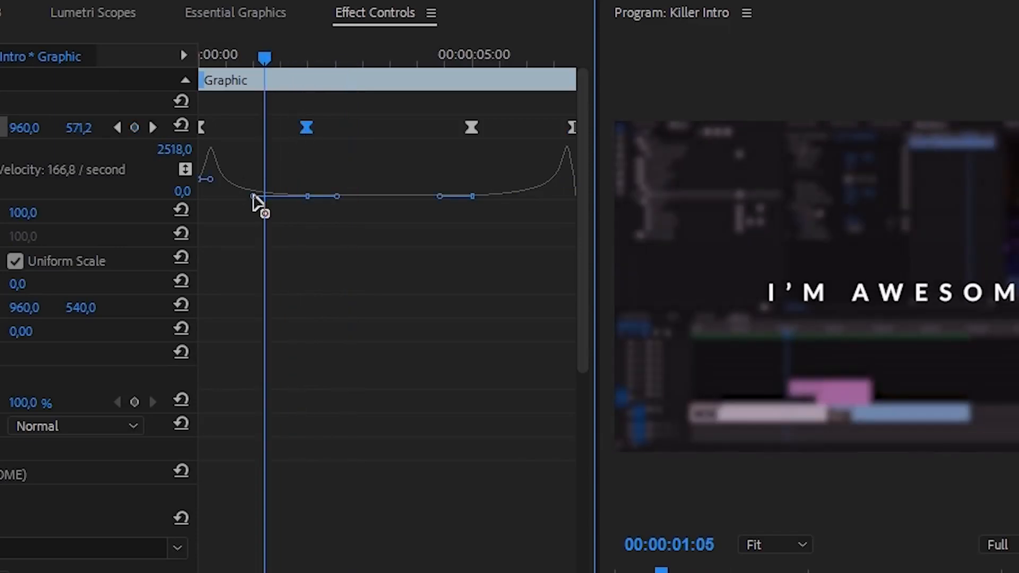
drag(256, 198, 266, 201)
drag(472, 197, 517, 197)
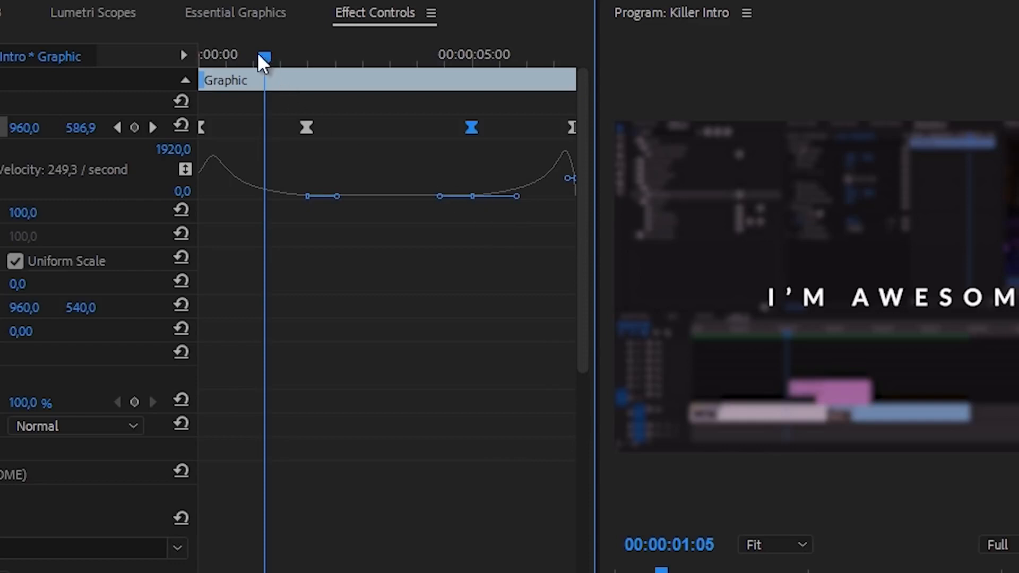
Step: Play the title animation from the start twice to check how it slides in and out
key(Home)
key(space)
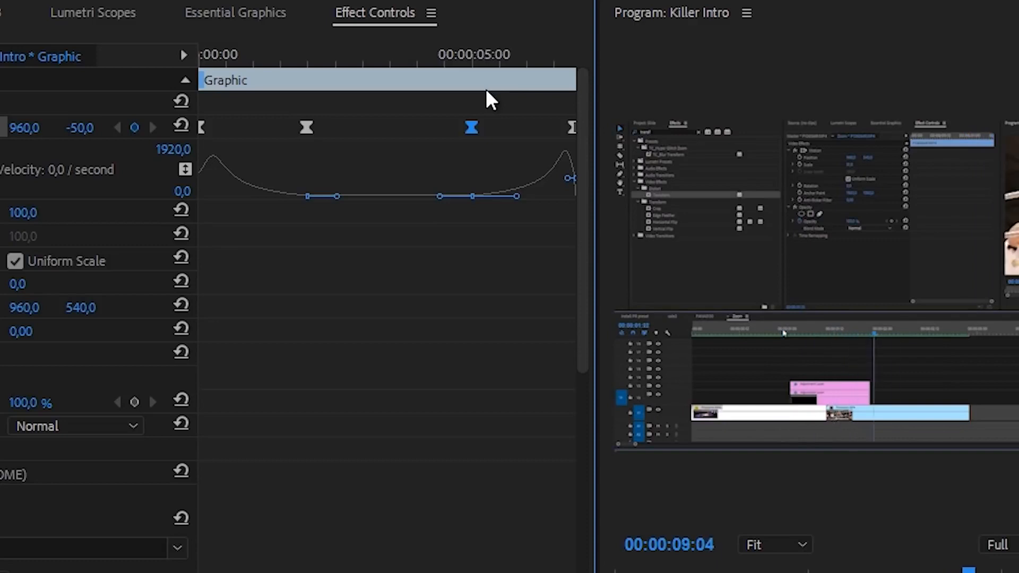
click(351, 67)
key(Home)
key(space)
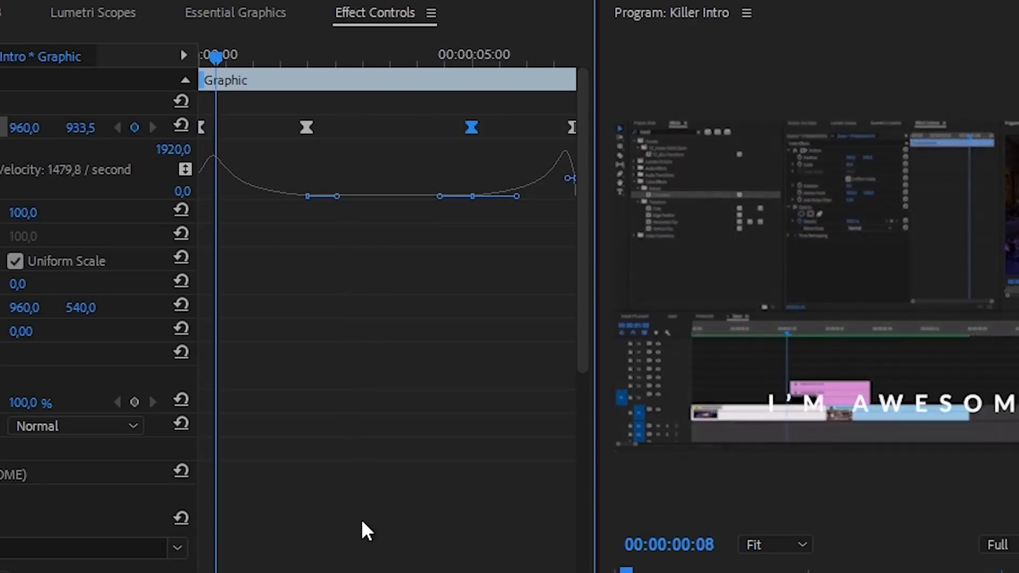
key(space)
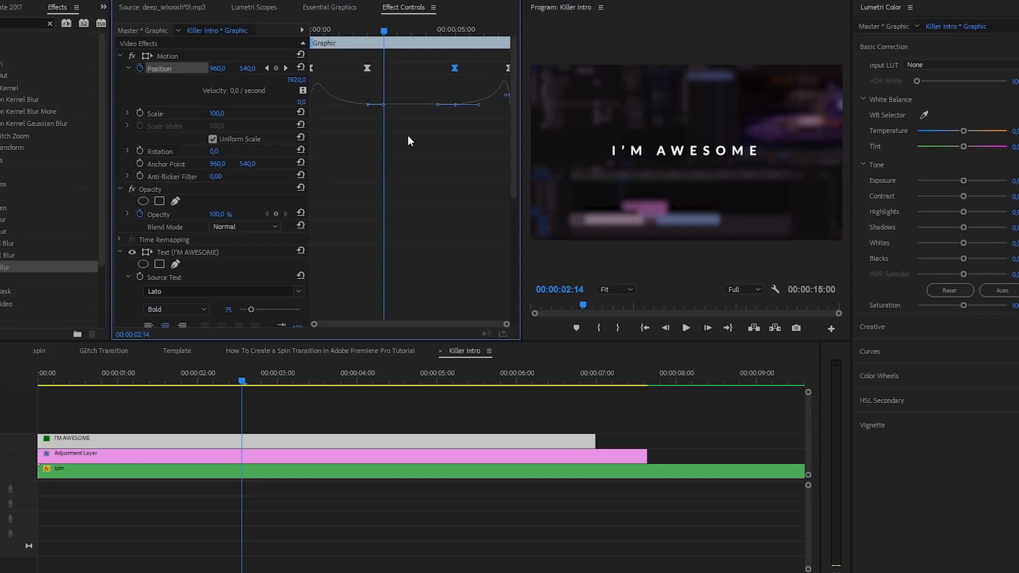
Step: Try extending the end of the I'M AWESOME title clip past the adjustment layer, and undo the change
drag(595, 441, 745, 440)
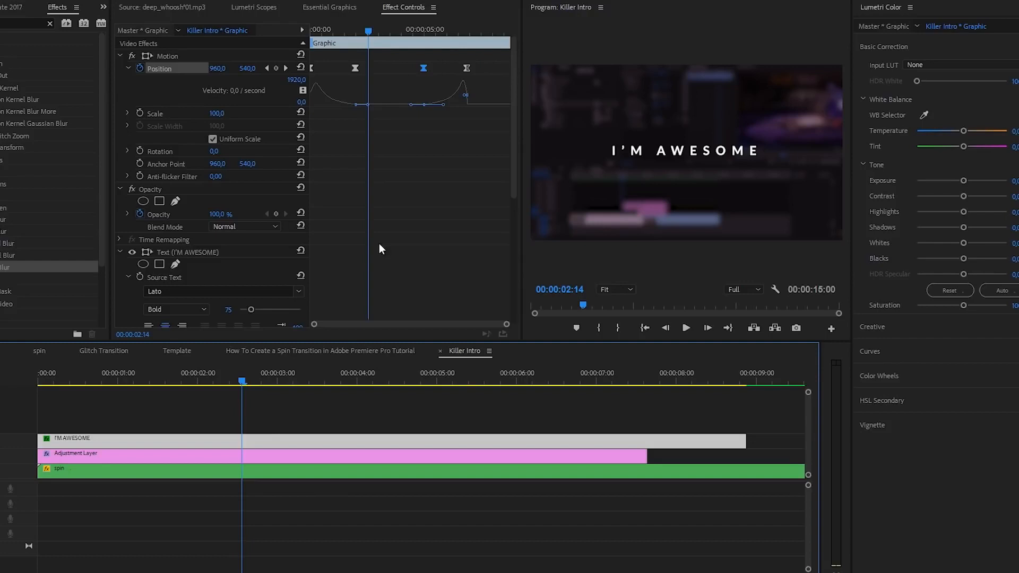
key(ctrl+z)
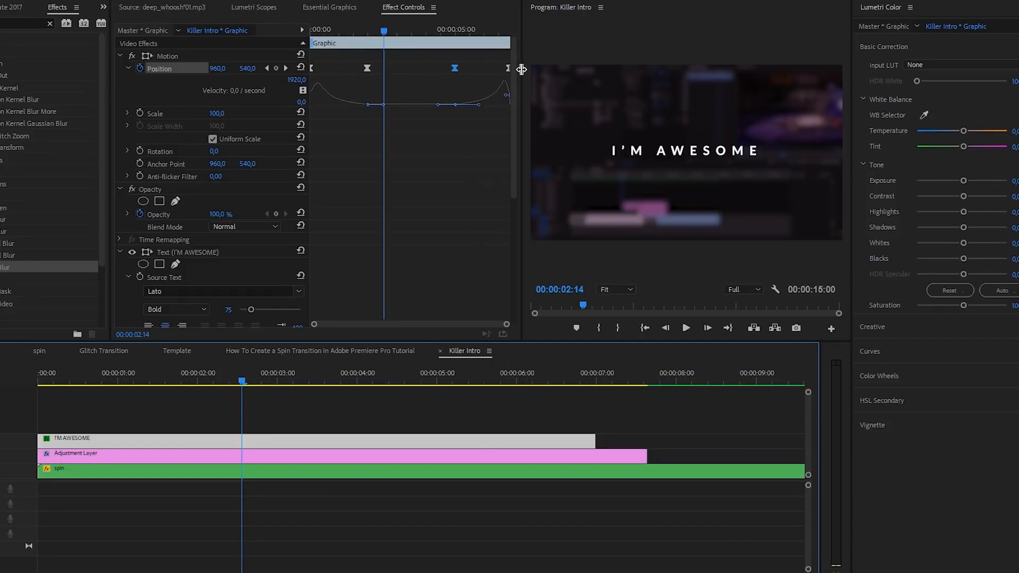
Step: Protect the title clip's opening and closing animations with an intro duration of 00:00:02:06 and an outro duration of 00:00:02:04
drag(519, 70, 573, 69)
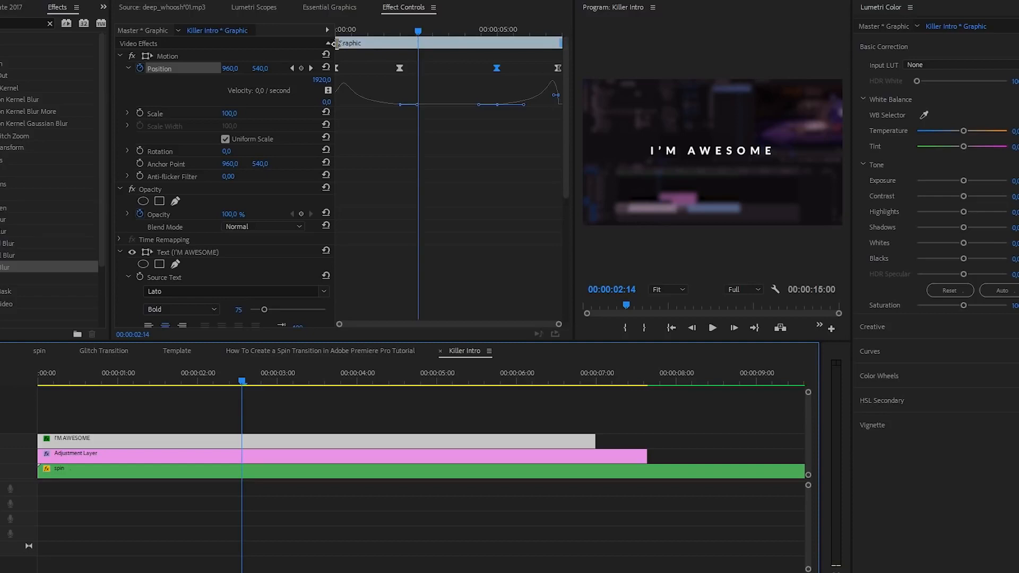
mouse_move(333, 43)
mouse_down()
mouse_move(417, 43)
mouse_move(409, 46)
mouse_up()
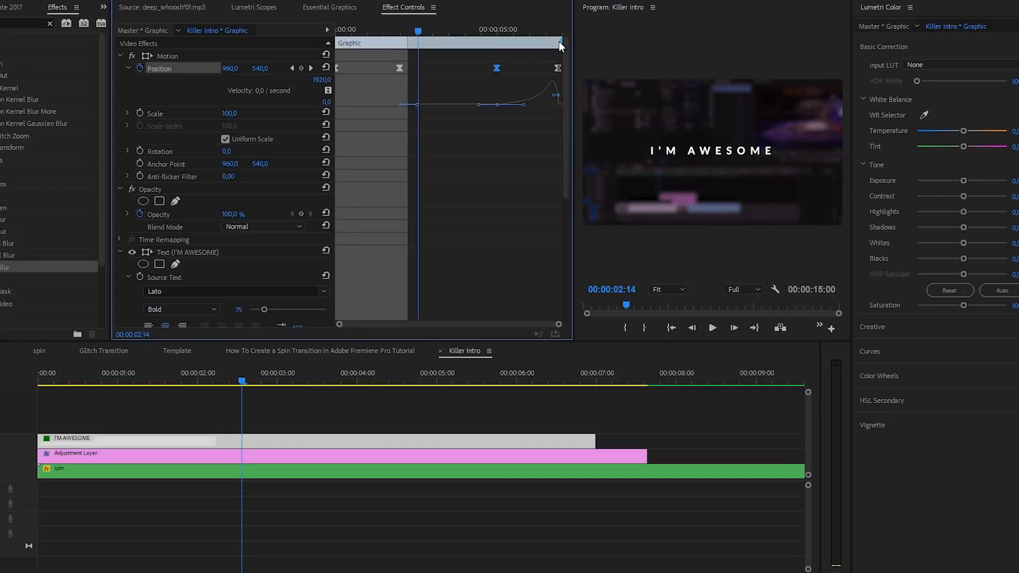
drag(560, 44, 493, 48)
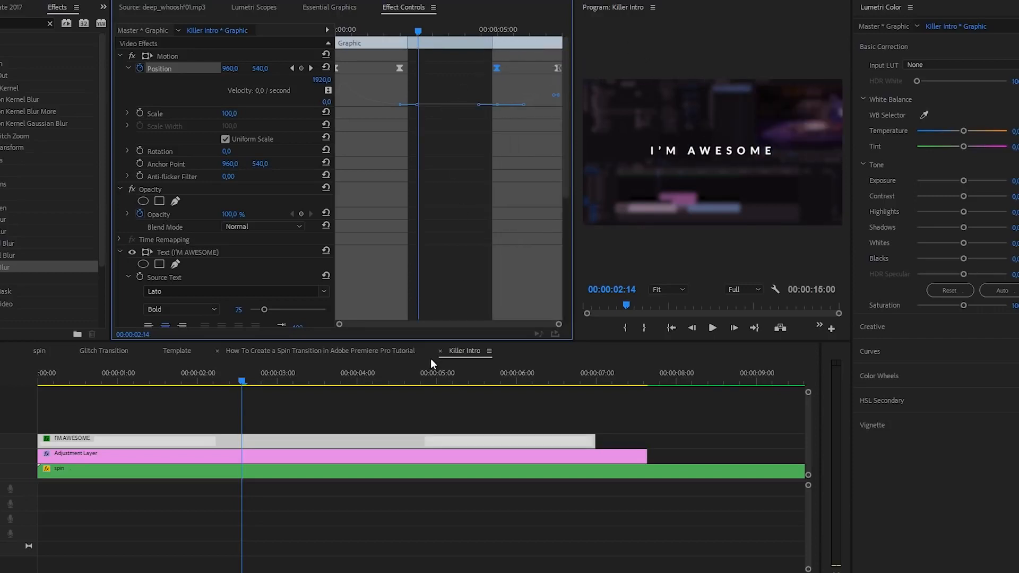
Step: Try shortening the title clip from its end to test the protected intro and outro, and undo the trim
scroll(469, 420, down, 3)
drag(332, 440, 226, 437)
key(ctrl+z)
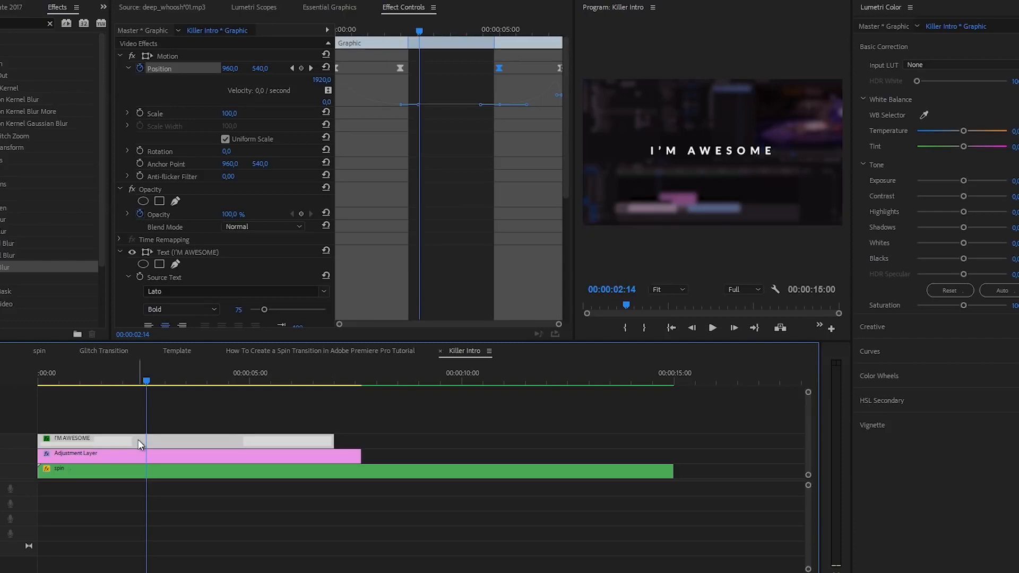
Step: Duplicate the I'M AWESOME title clip onto the track above and select the copy's position keyframes
drag(138, 440, 139, 424)
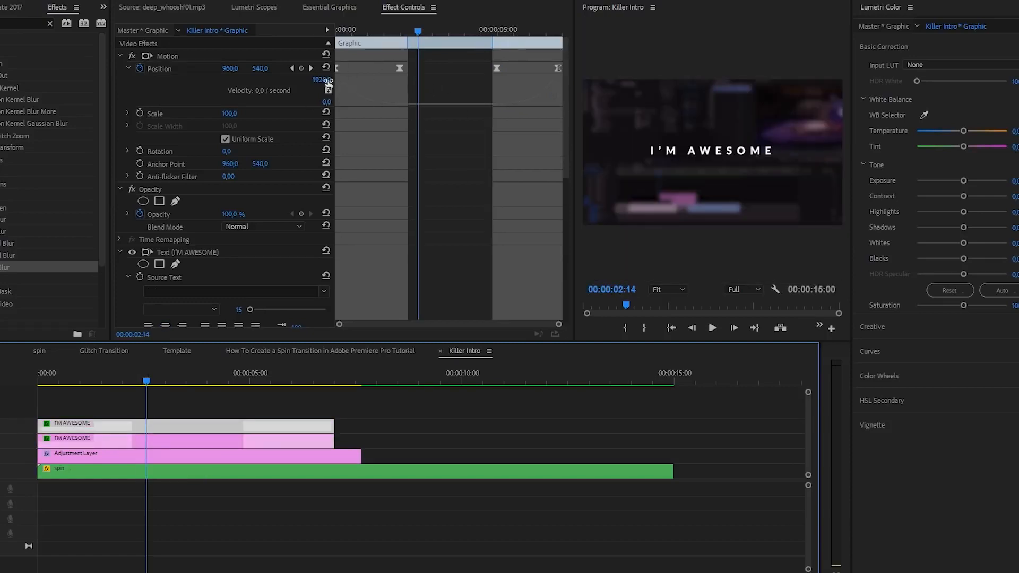
click(162, 69)
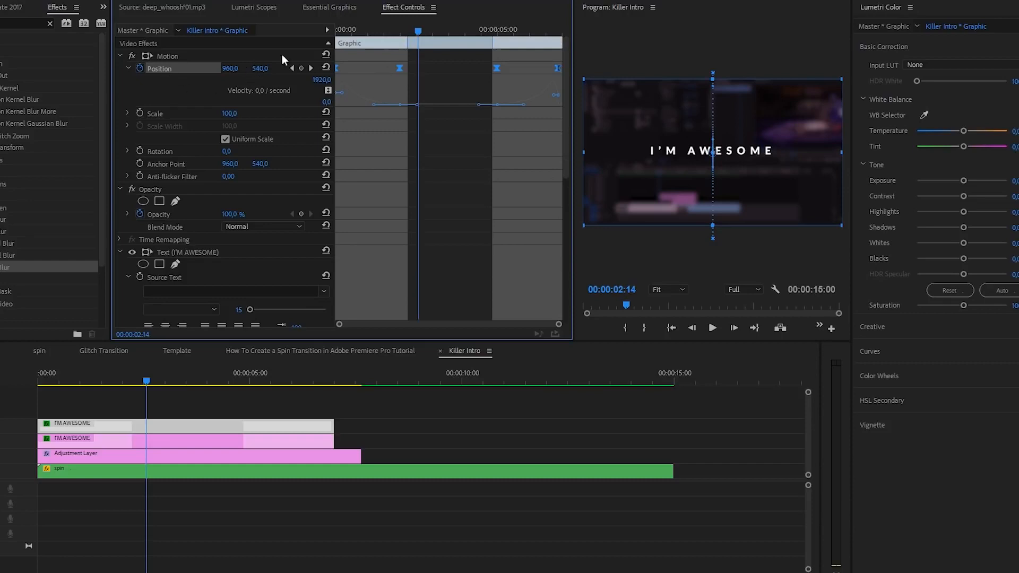
Step: Separate the two title texts vertically by setting the copy's Y position to 595 and the original's to 532
click(334, 8)
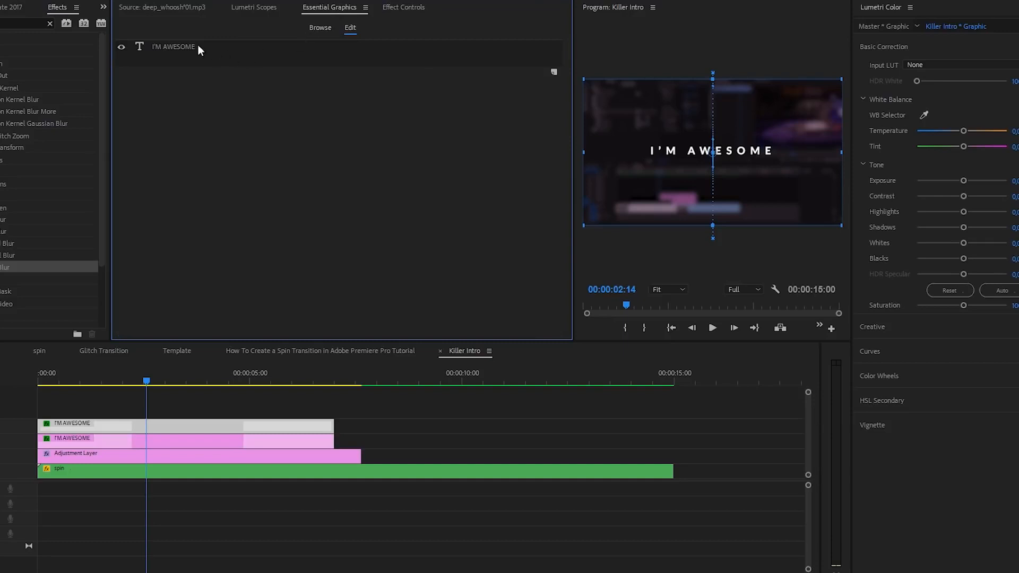
click(253, 46)
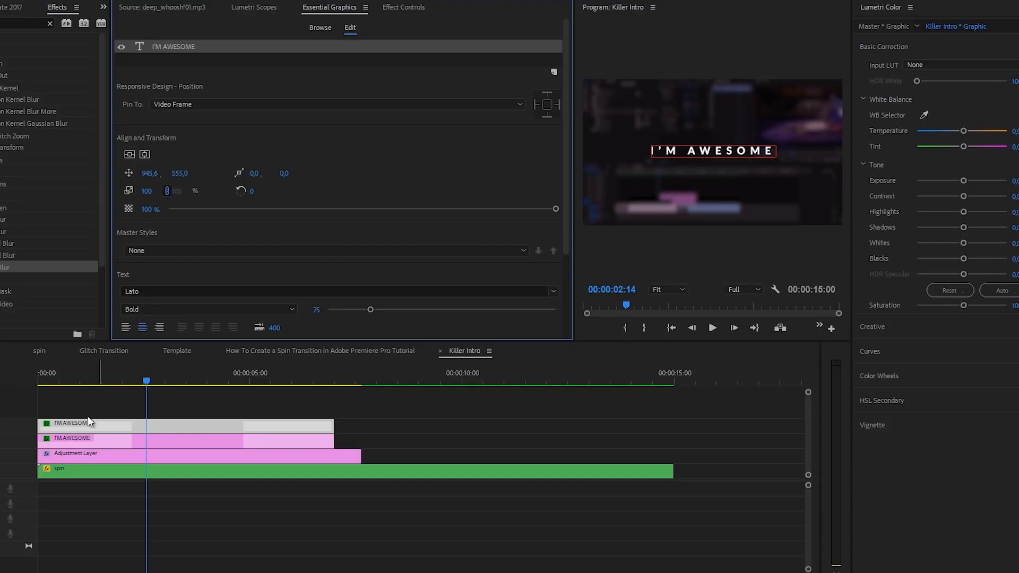
drag(180, 176, 273, 183)
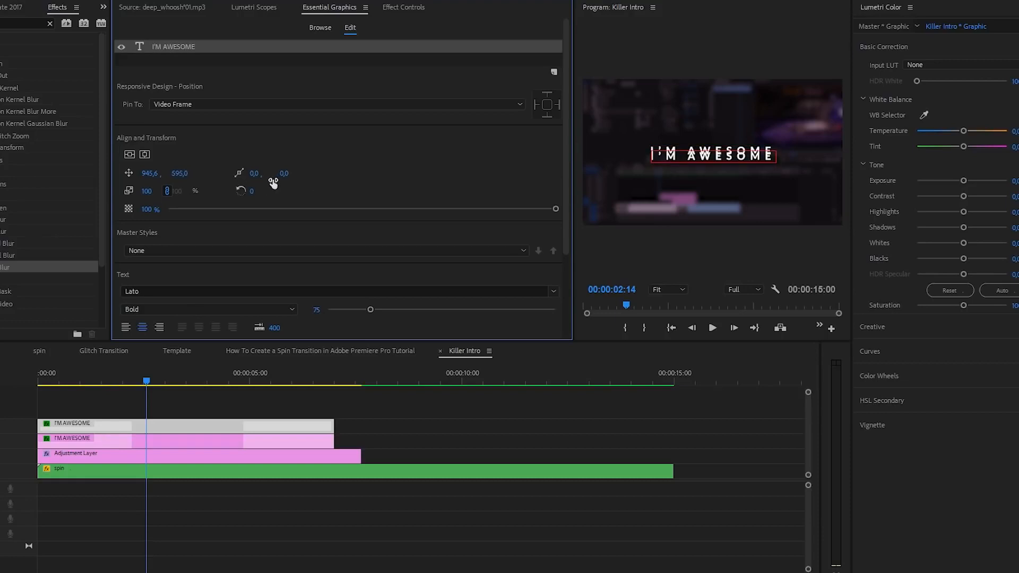
click(139, 426)
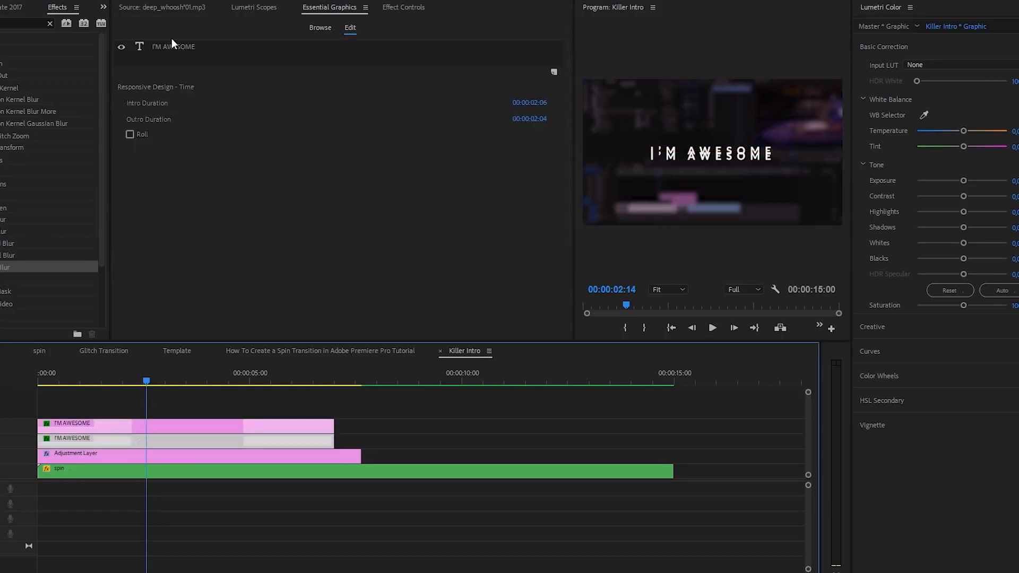
drag(180, 175, 165, 175)
Step: Restyle the duplicated title's text to the Light font style at size 61 with tracking 1000
click(141, 439)
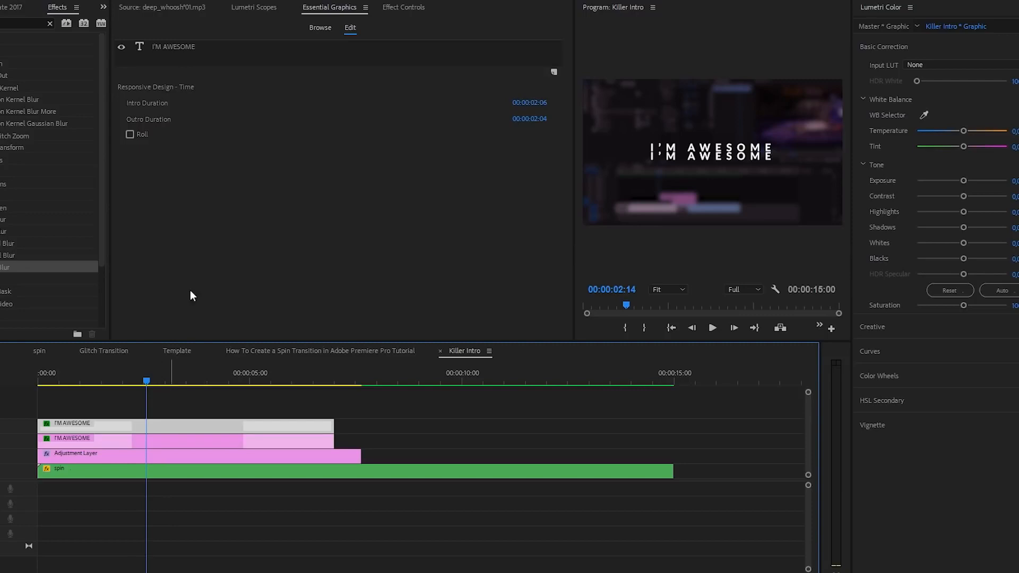
click(181, 48)
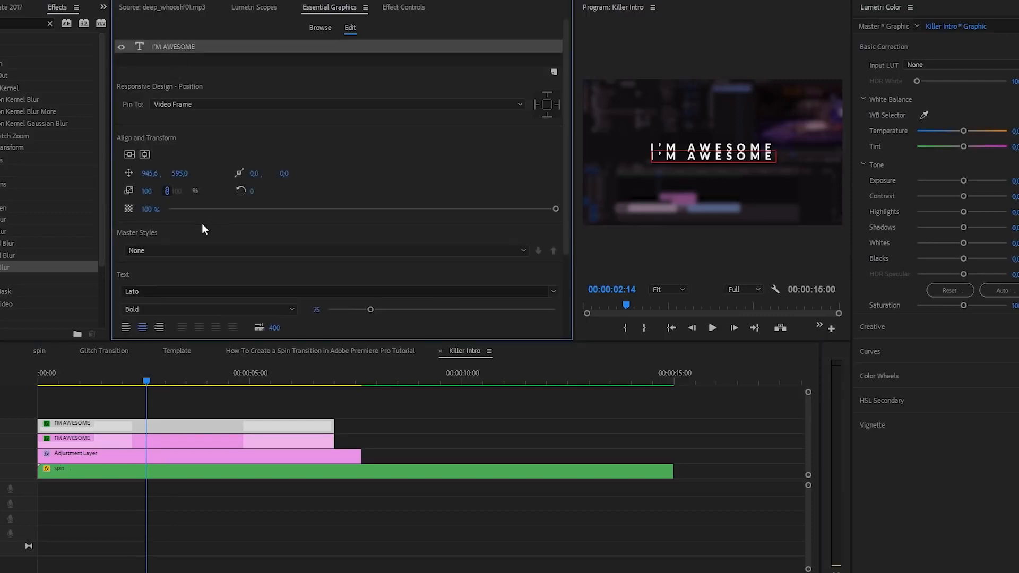
click(153, 309)
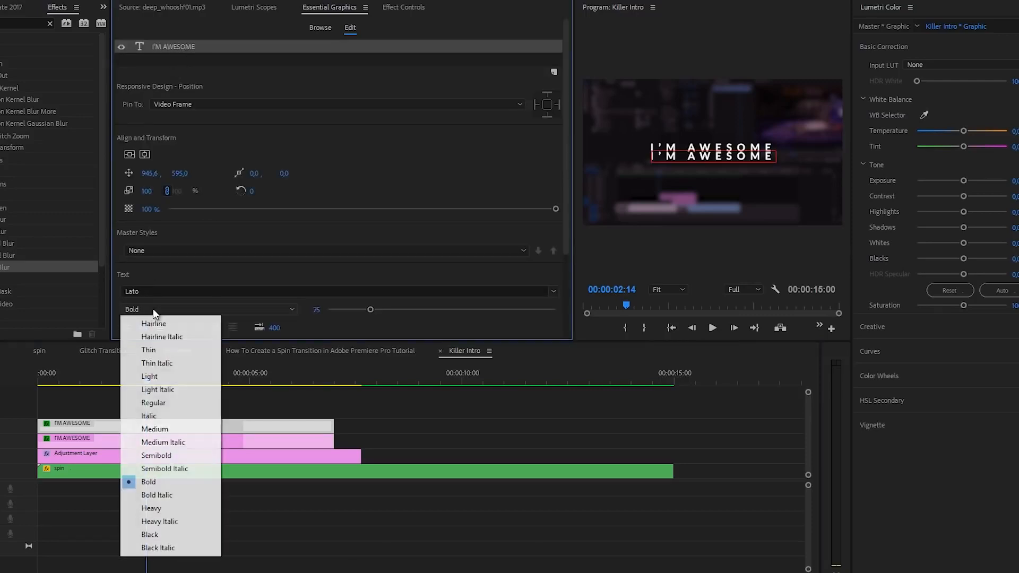
click(167, 376)
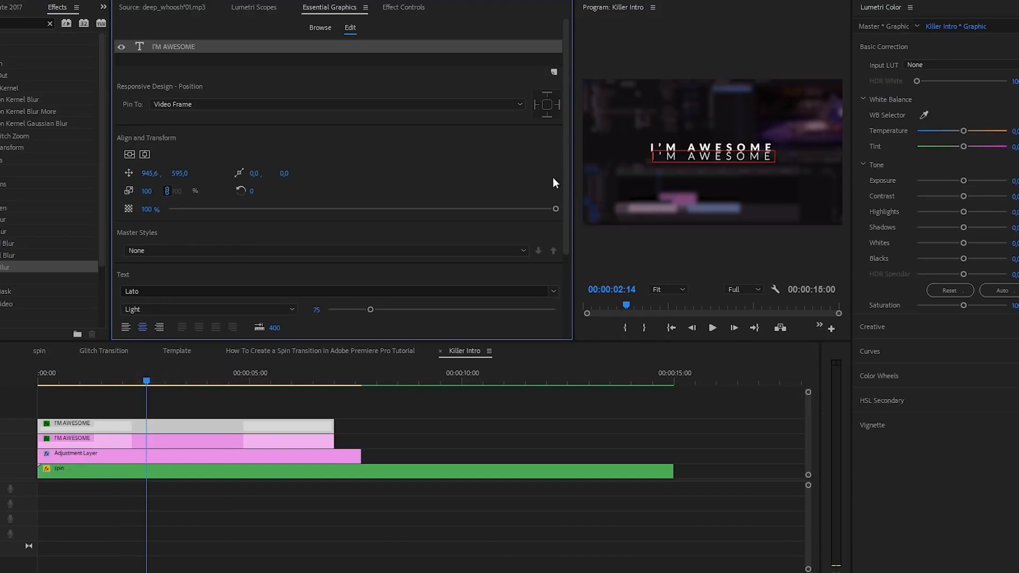
scroll(566, 203, down, 1)
scroll(565, 203, down, 5)
drag(370, 235, 361, 236)
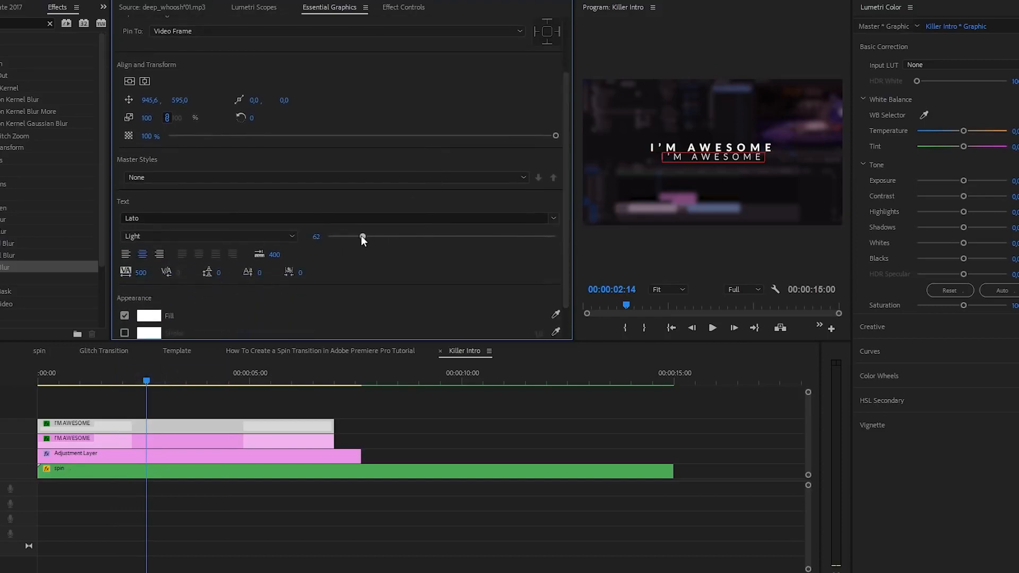
click(139, 272)
text(100)
key(Return)
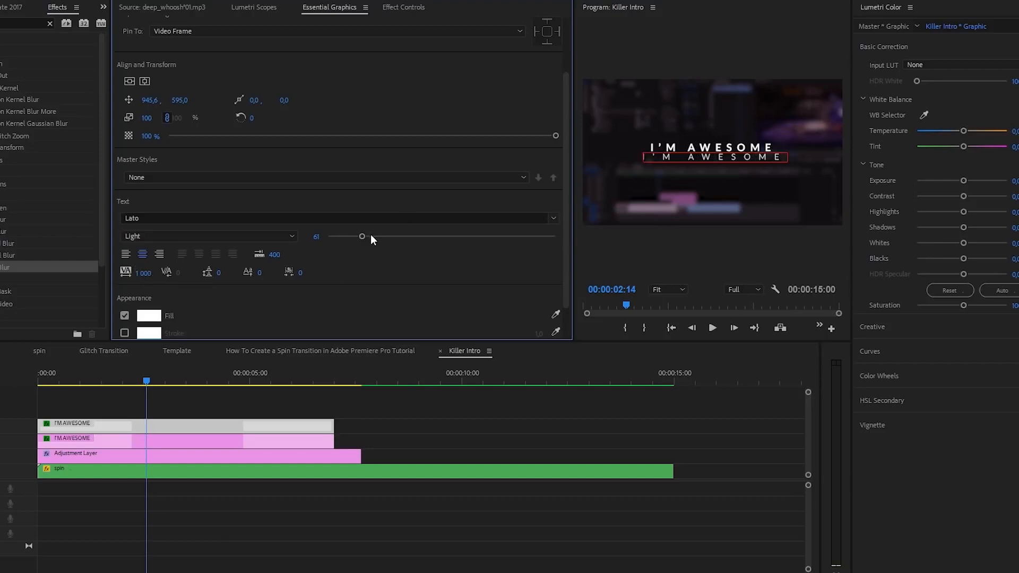
Step: Replace the duplicated title's text with "SUBSCRIBE FOR MORE"
click(711, 155)
key(ctrl+a)
key(BackSpace)
text(SUBSCRIBE FOR MORE)
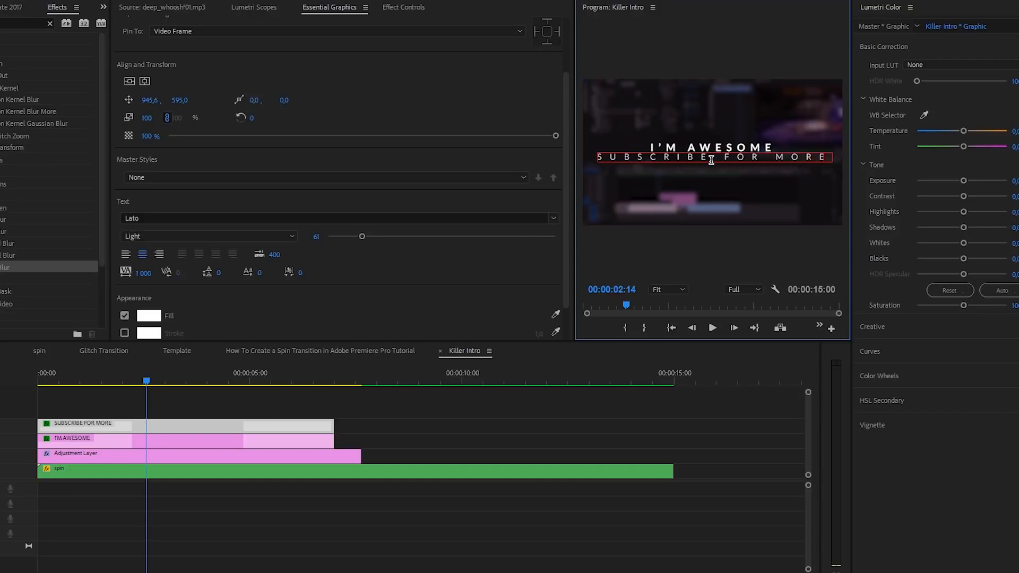
Step: Reduce the SUBSCRIBE FOR MORE text to font size 50 and set its tracking to 750
key(ctrl+a)
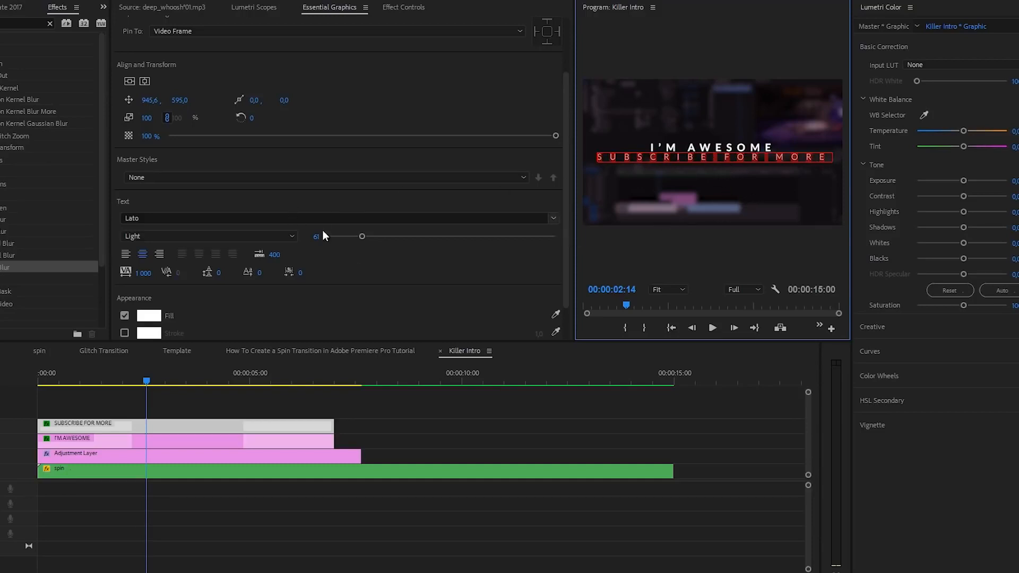
drag(362, 236, 356, 237)
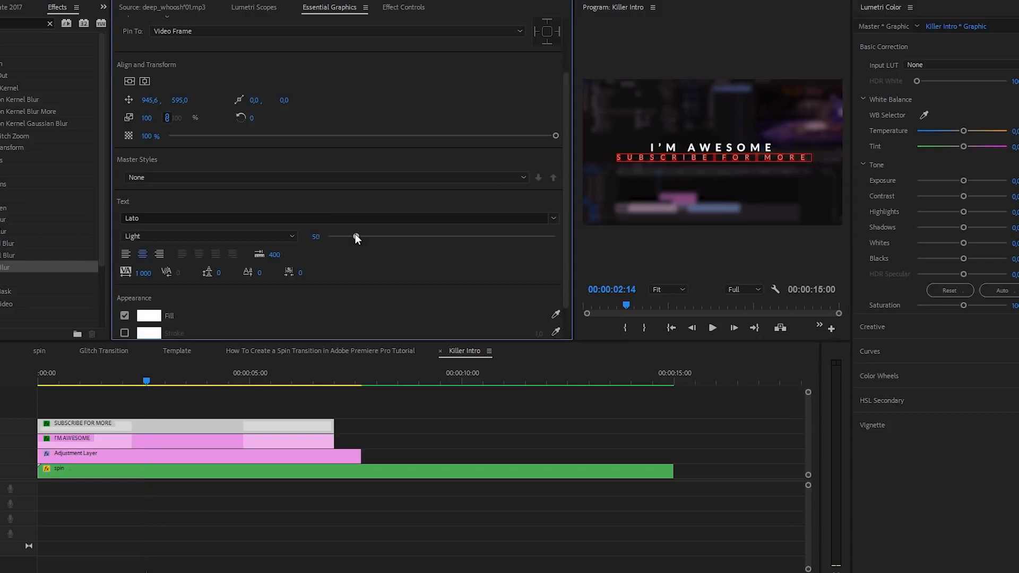
click(692, 153)
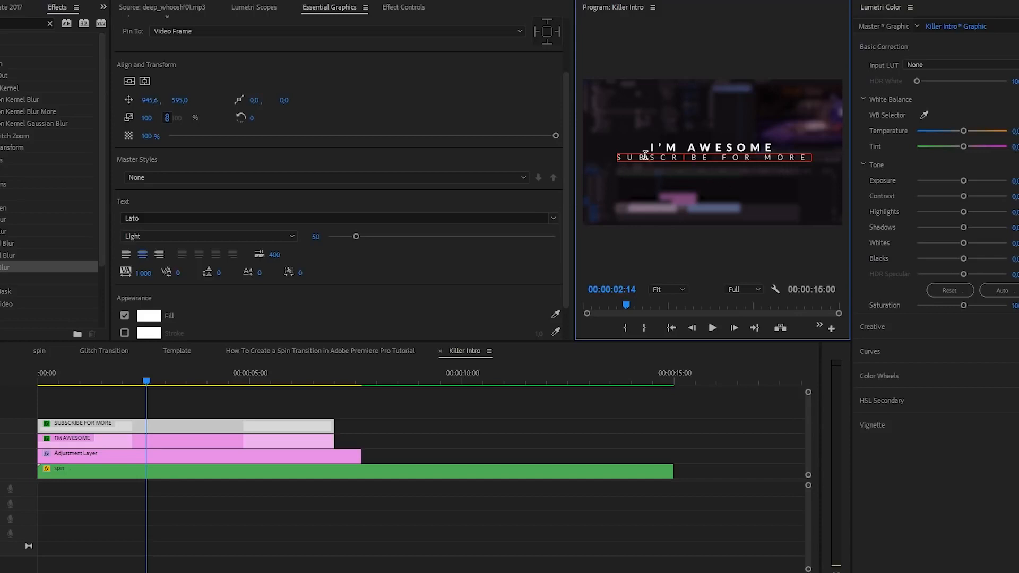
key(ctrl+a)
click(145, 273)
text(7)
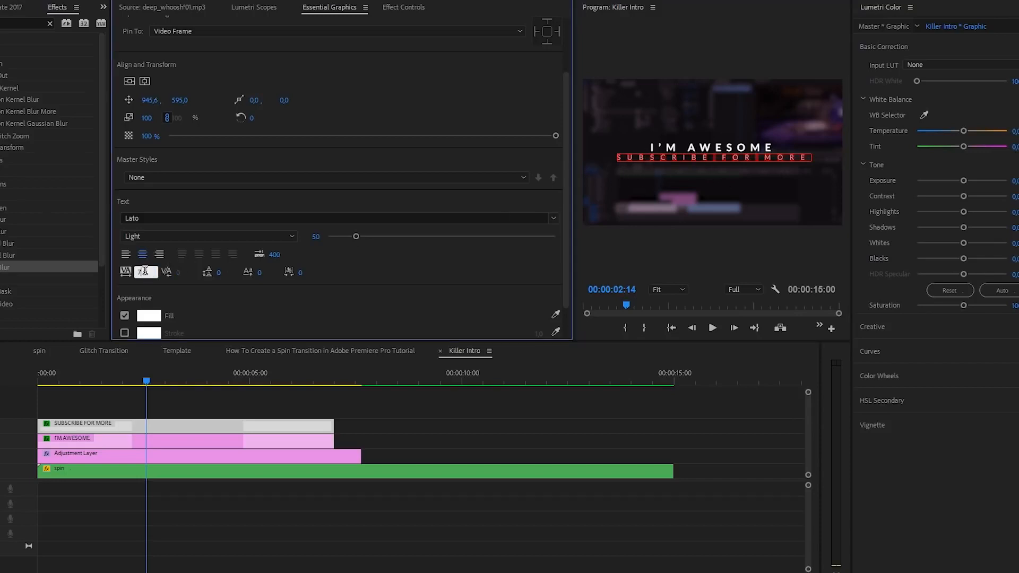
text(50)
key(Return)
click(676, 154)
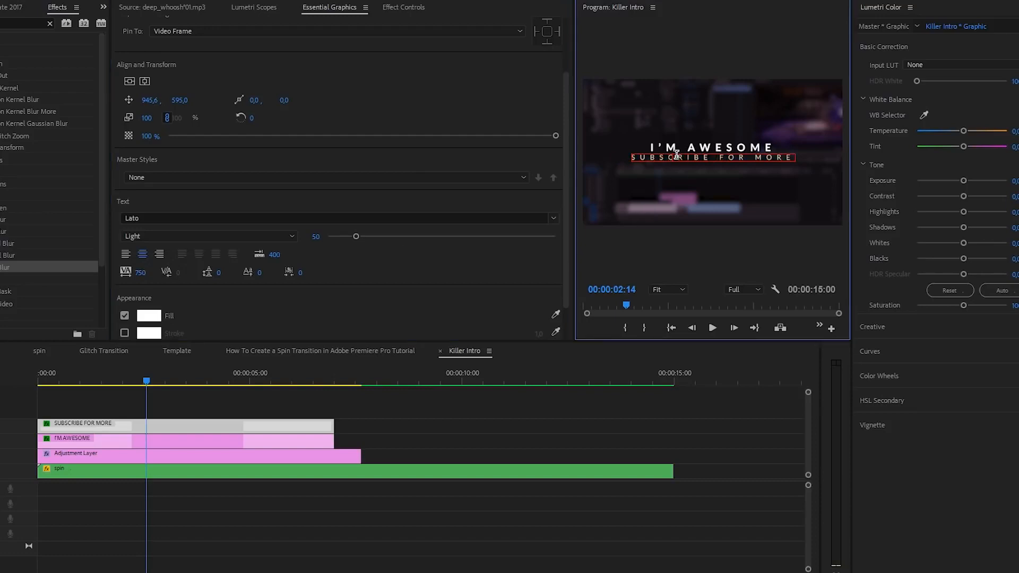
Step: Enlarge the I'M AWESOME text to font size 100 to match the subtitle's width, and deselect the clip
click(182, 440)
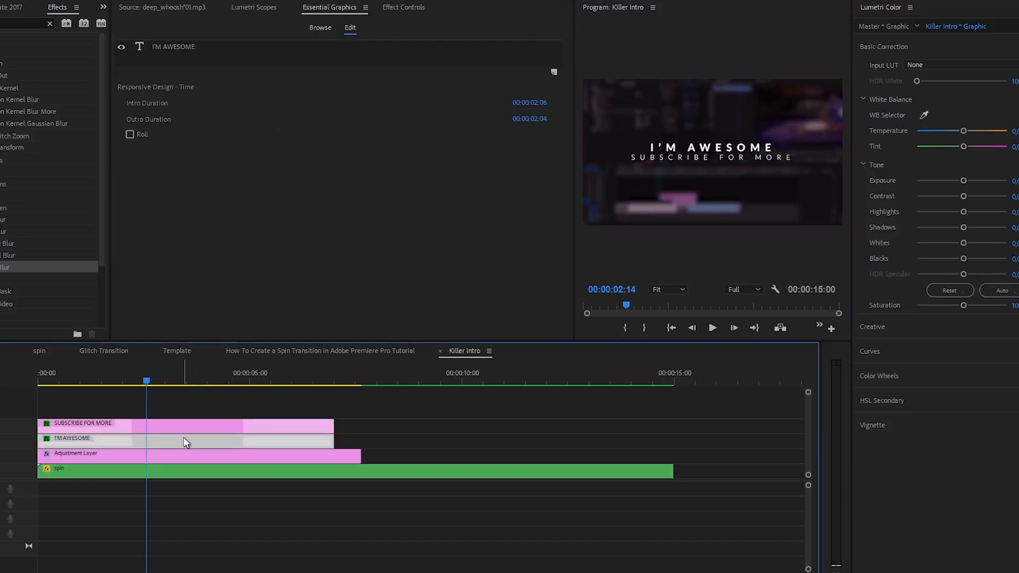
click(188, 46)
drag(371, 309, 384, 311)
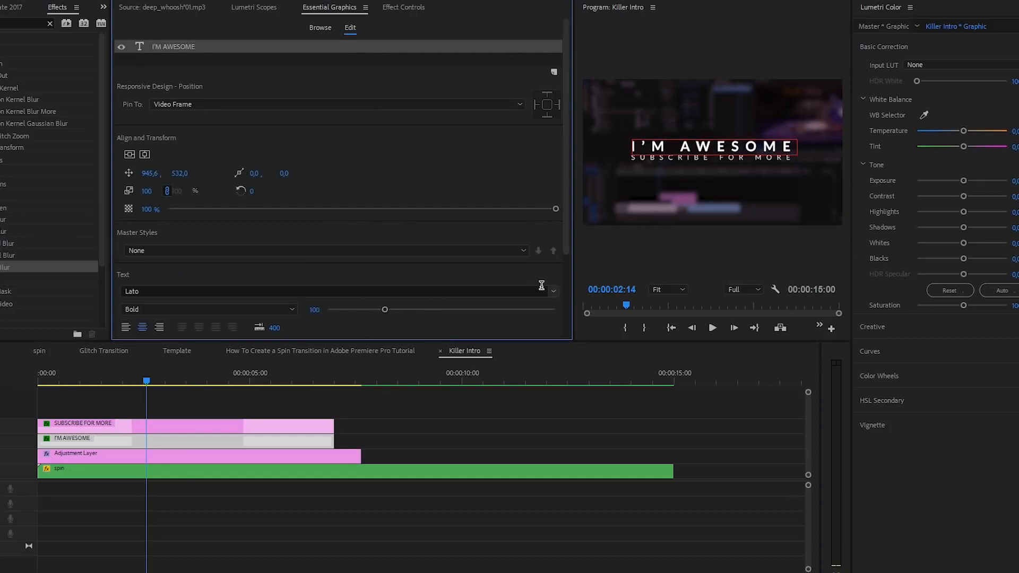
click(469, 396)
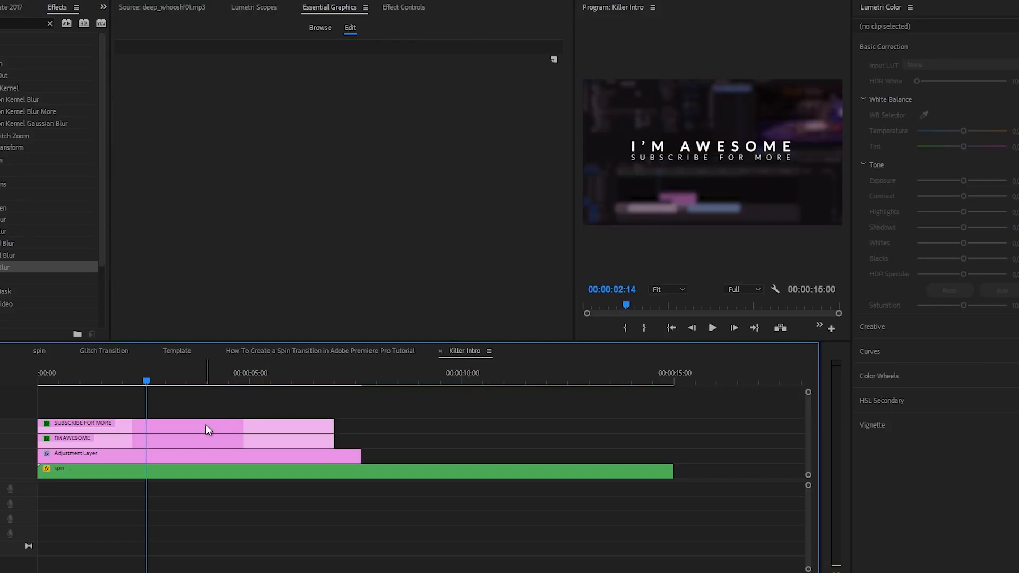
Step: Play the sequence from the start to check that both text lines animate in together
drag(160, 385, 20, 395)
key(space)
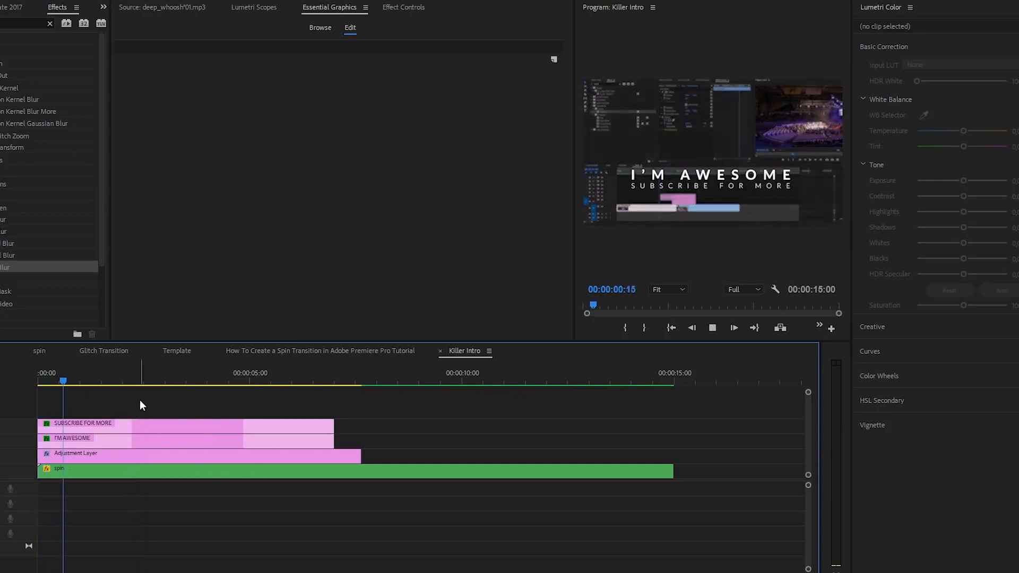
key(space)
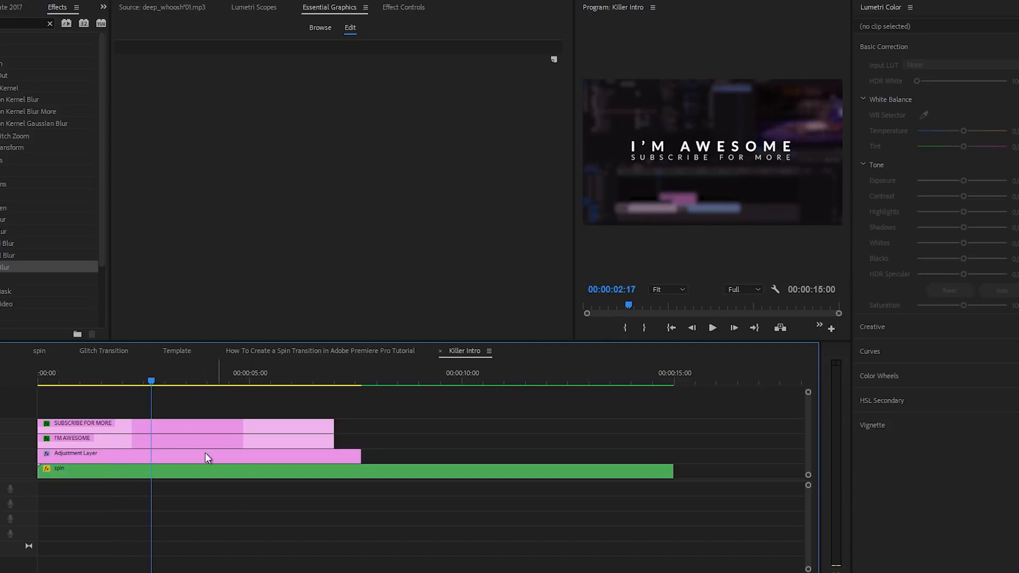
Step: Draw an unfilled rectangle with a white 5-pixel stroke around both text lines in the SUBSCRIBE FOR MORE graphic, and centre it horizontally and vertically
click(189, 426)
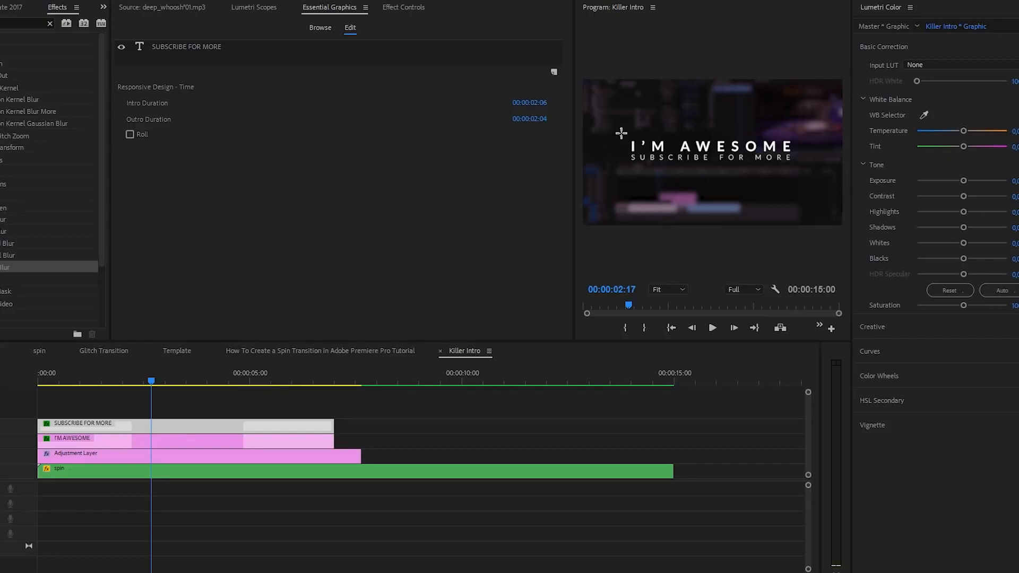
drag(617, 133, 798, 171)
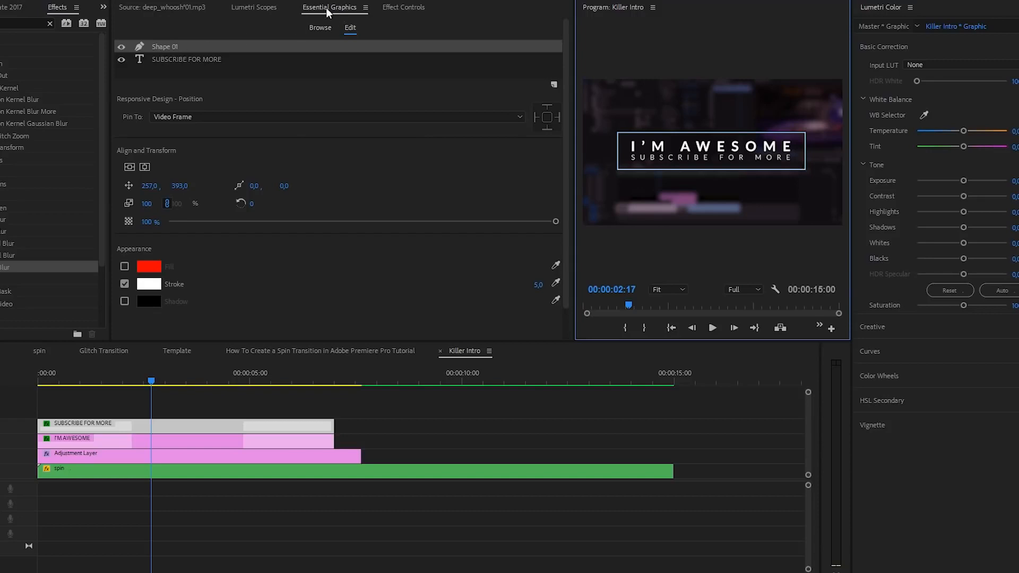
click(130, 167)
click(144, 166)
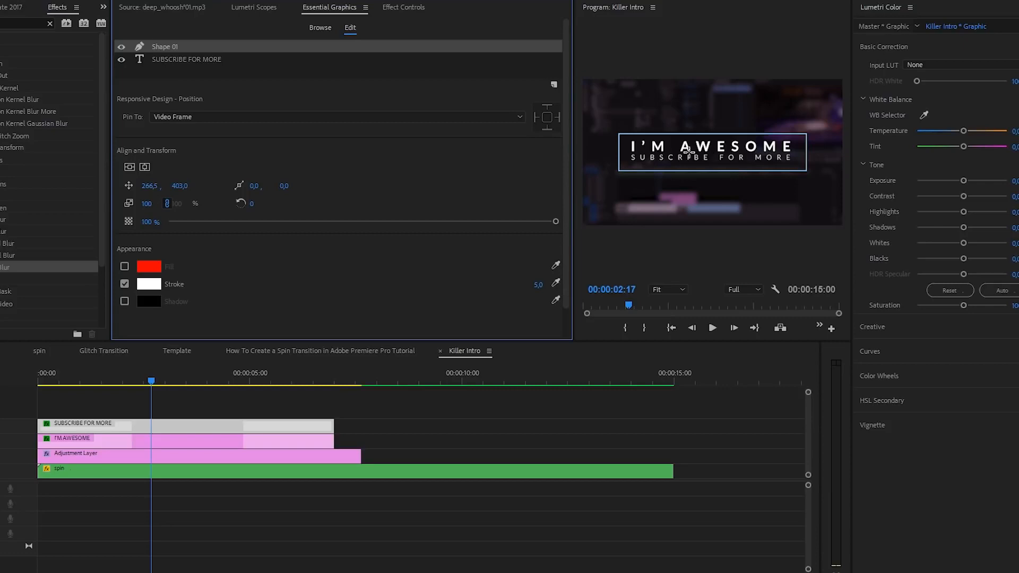
Step: Move the rectangle slightly up by setting its vertical position to 389
drag(182, 188, 145, 209)
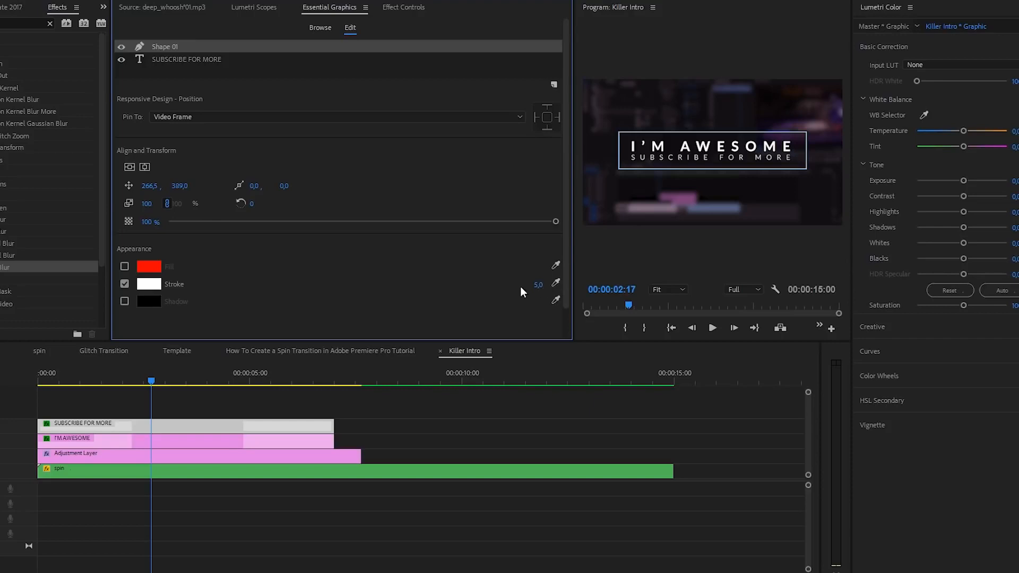
Step: Switch the rectangle's stroke and fill on and off to compare how each one looks around the title text
click(124, 284)
click(124, 283)
click(124, 266)
click(124, 267)
click(124, 266)
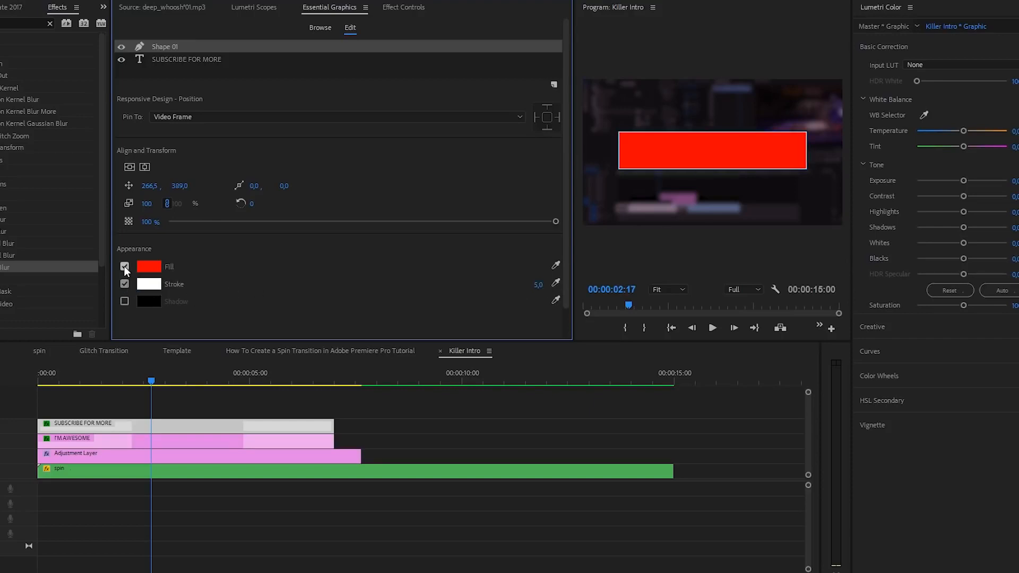
click(124, 267)
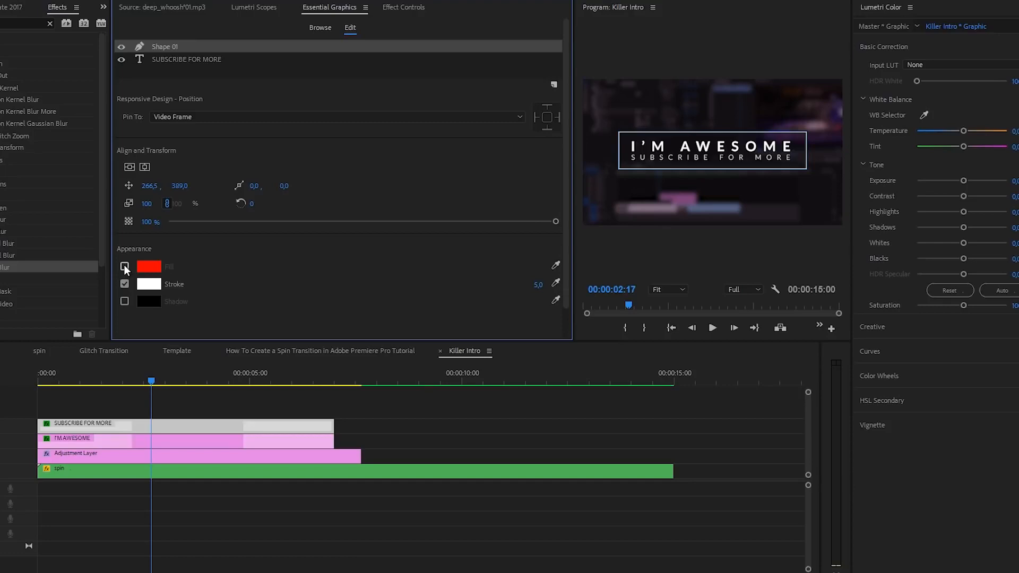
click(124, 284)
click(125, 284)
Step: Thicken the rectangle's stroke to 7 pixels and deselect the clip
click(538, 284)
text(7)
key(Return)
click(458, 408)
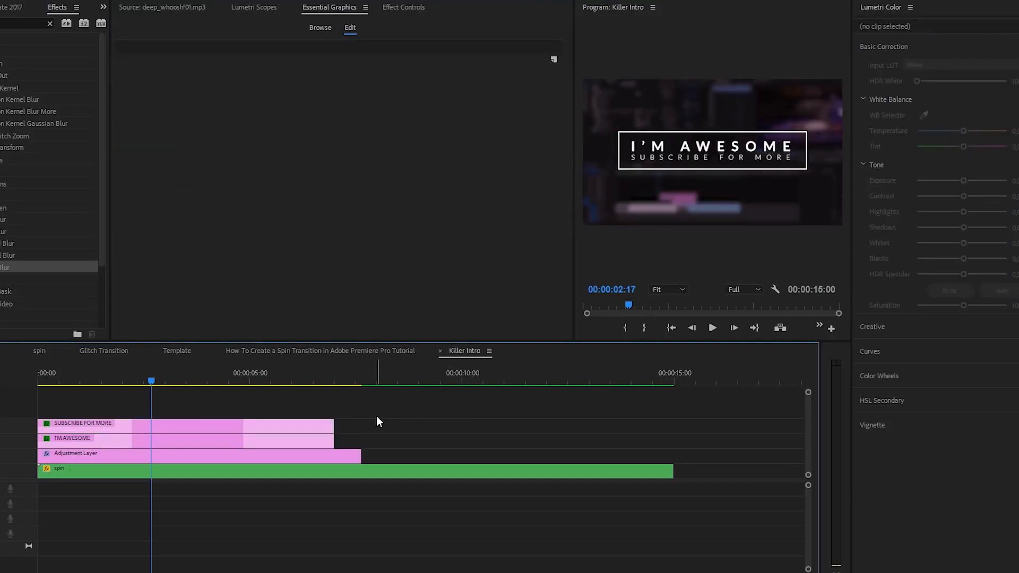
Step: Add a 100% opacity keyframe to Shape 01 in the SUBSCRIBE FOR MORE clip, aligned with the end of the slide-in
click(267, 422)
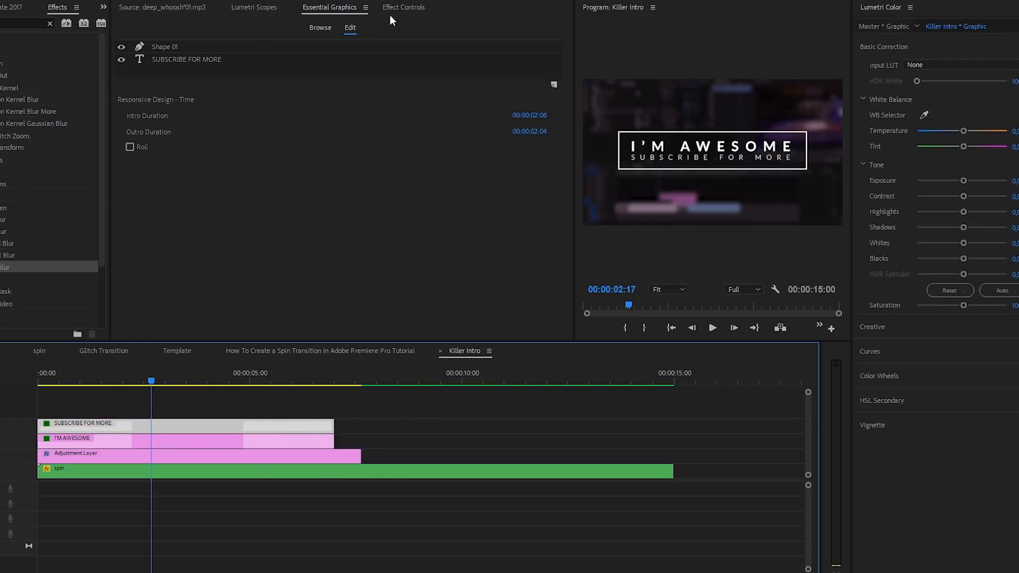
click(402, 8)
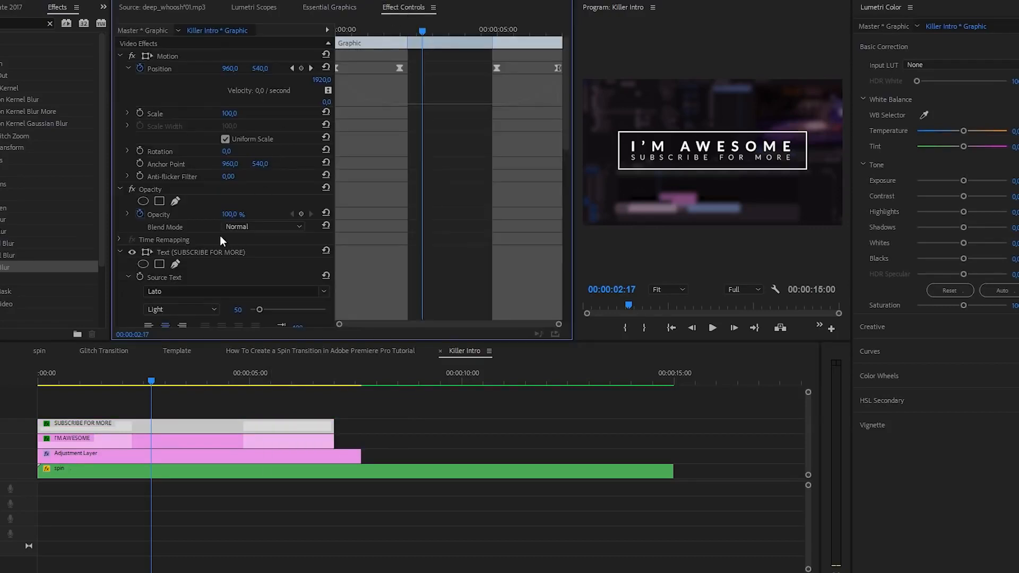
scroll(128, 296, down, 5)
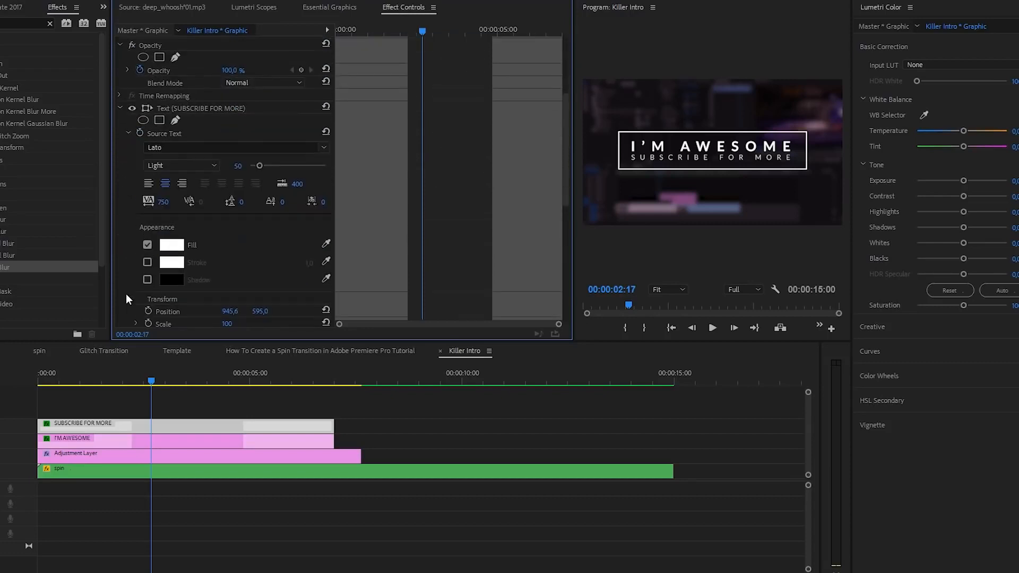
scroll(129, 219, down, 6)
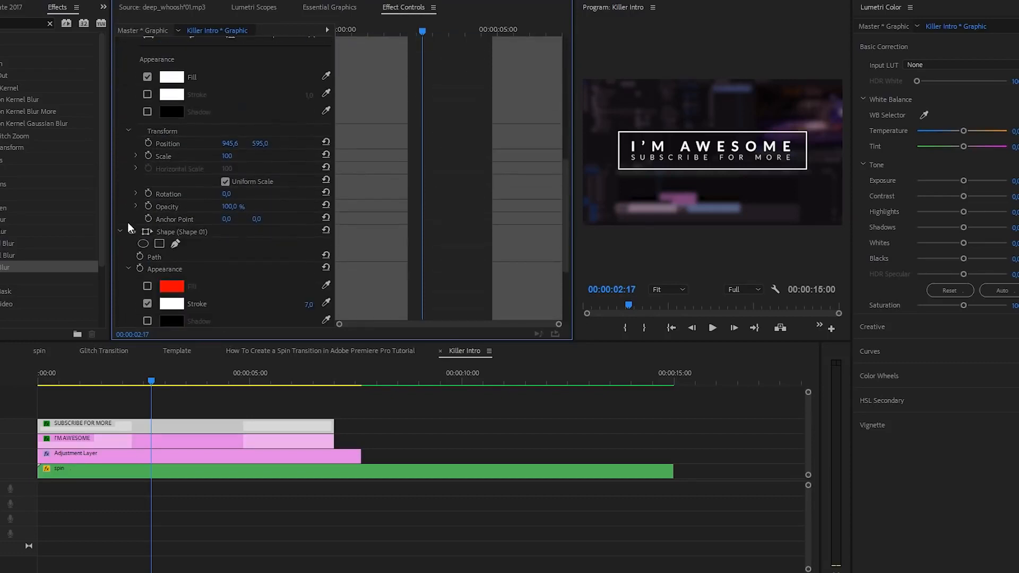
scroll(119, 267, down, 5)
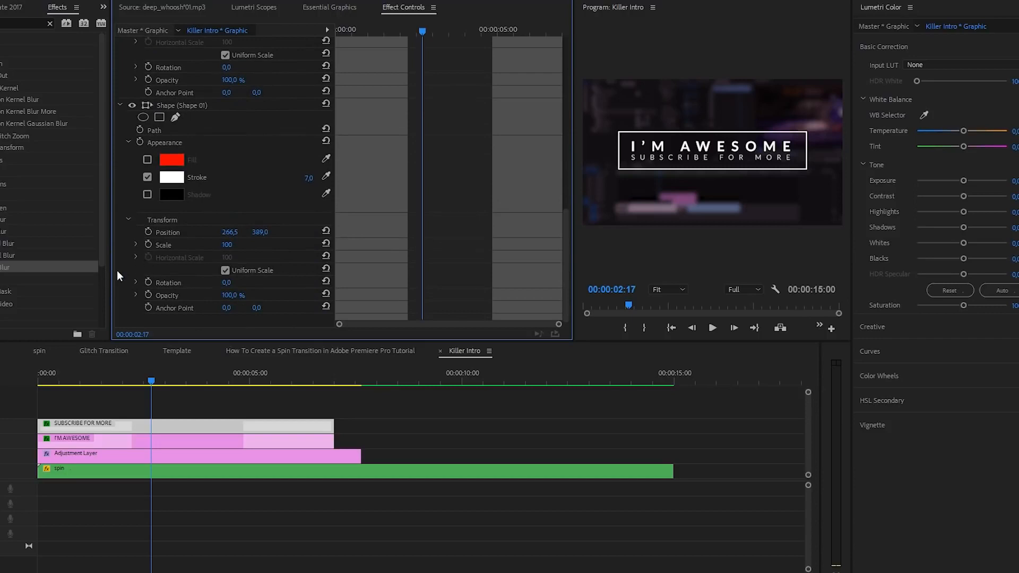
click(149, 297)
drag(419, 295, 400, 293)
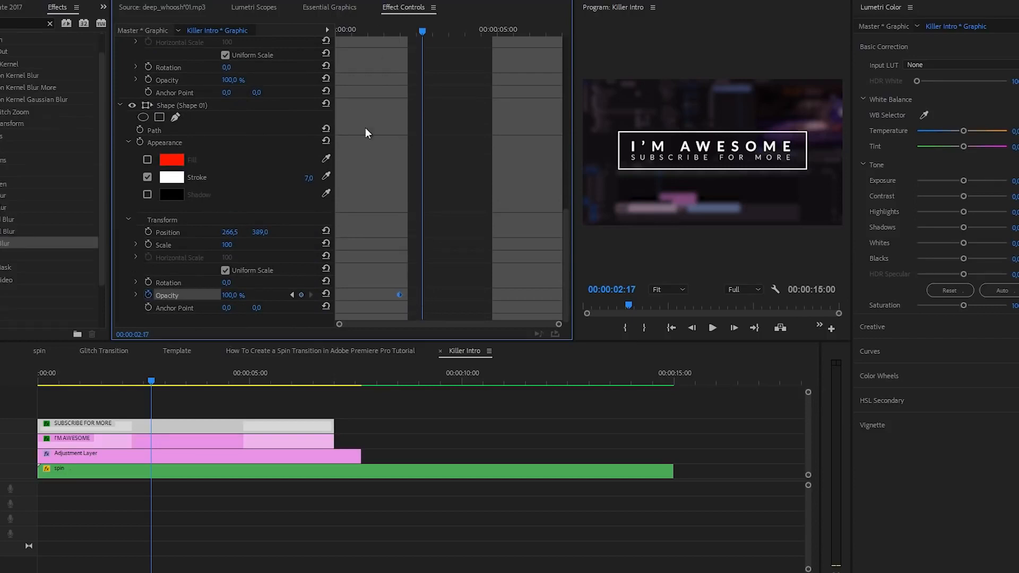
Step: Add a 0% opacity keyframe for the rectangle at the very start of the clip
drag(378, 30, 295, 55)
click(229, 294)
text(0)
key(Return)
Step: Fade the rectangle out with opacity keyframes of 100% at 00:00:05:02 and 0% at the clip's end, and play the result
drag(348, 31, 501, 53)
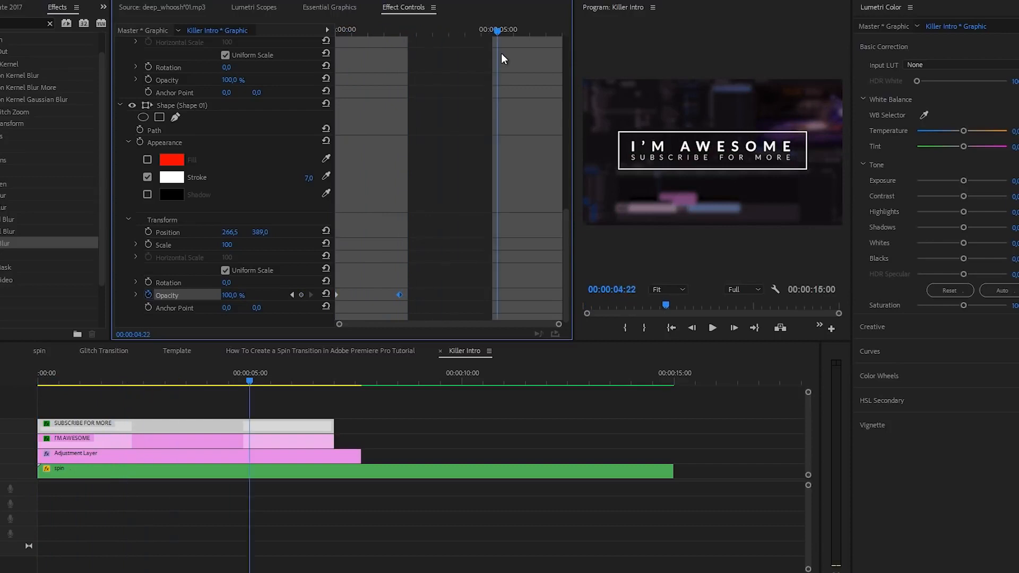
click(300, 294)
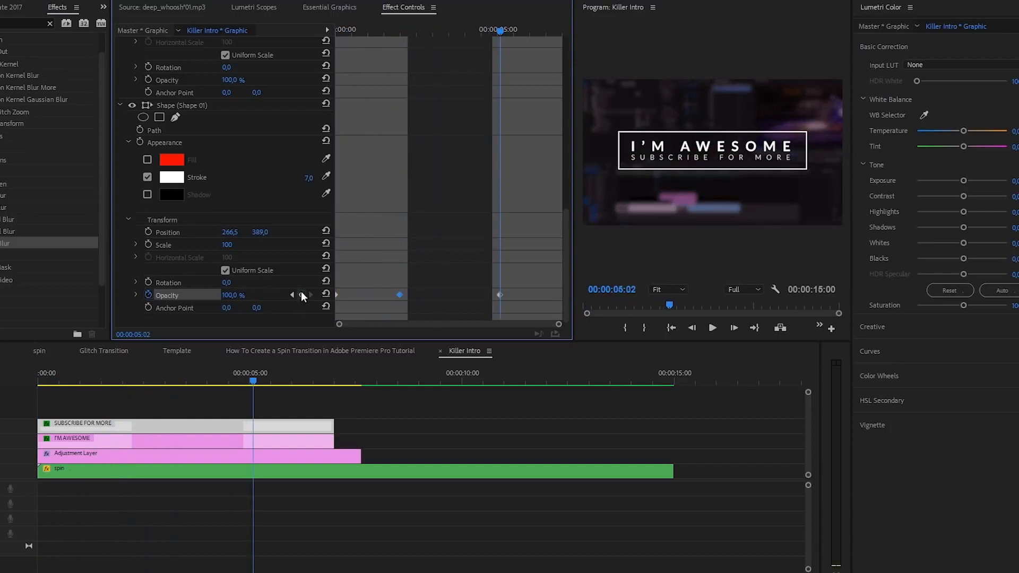
drag(519, 30, 262, 96)
click(245, 296)
text(0)
key(Return)
key(space)
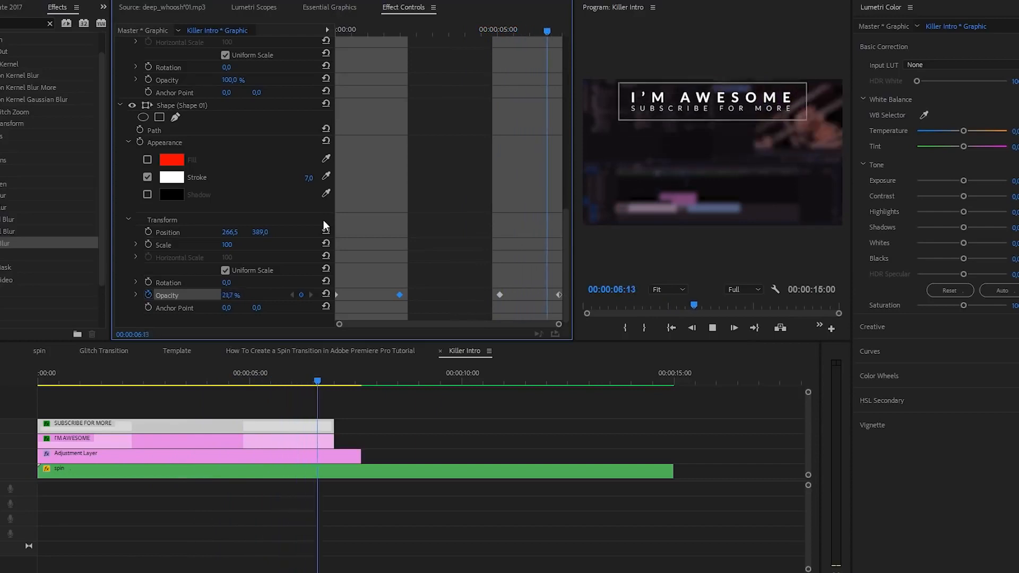
drag(232, 384, 21, 390)
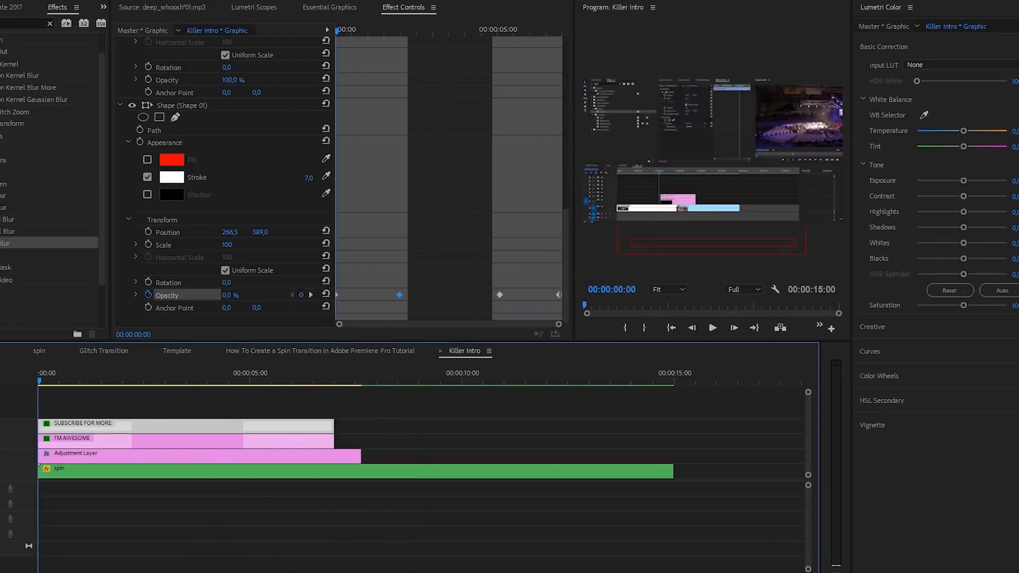
Step: Shift the SUBSCRIBE FOR MORE clip to start three frames after the I'M AWESOME clip, checking the opening frame by frame
key(equal)
key(equal)
key(equal)
key(equal)
key(equal)
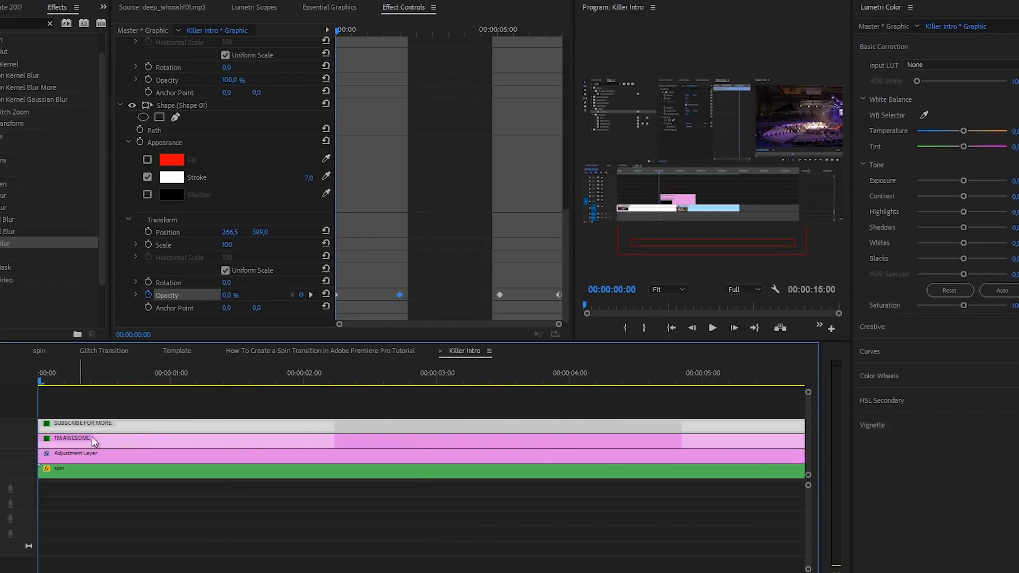
key(Right)
key(Right)
key(Right)
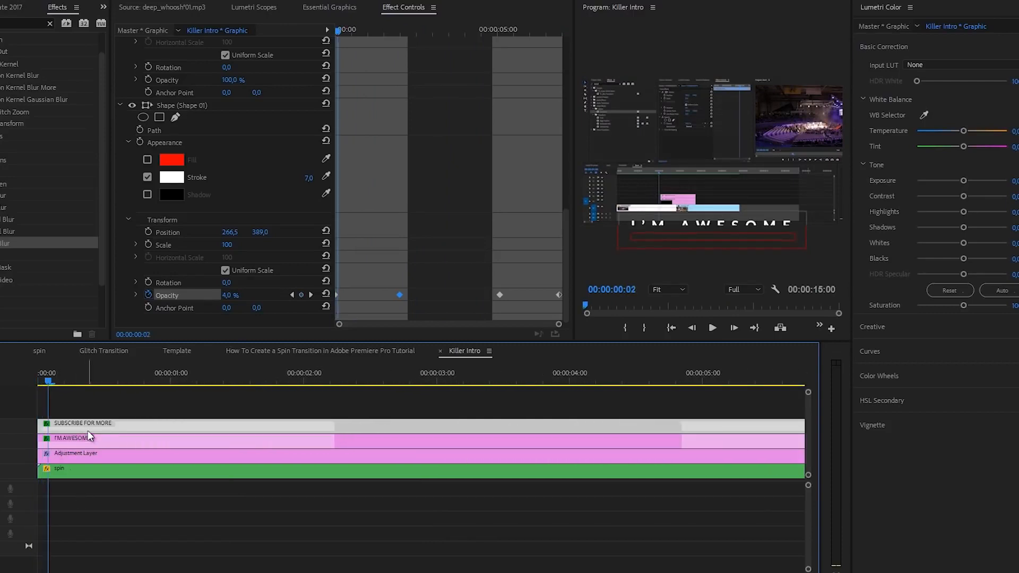
drag(88, 428, 112, 428)
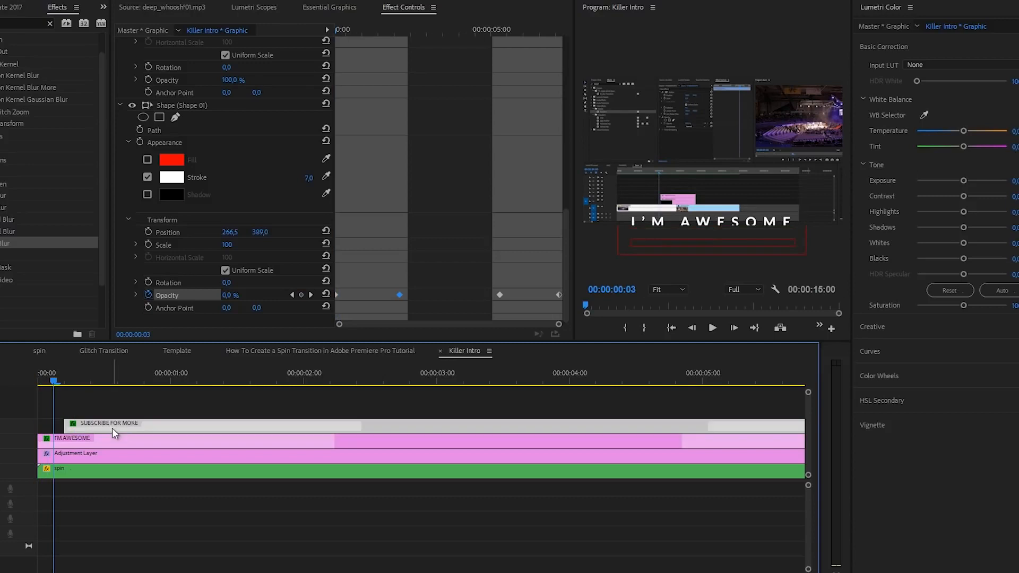
key(Left)
key(Left)
key(Left)
key(Right)
key(Right)
key(Right)
key(Right)
key(Left)
key(Left)
key(Left)
key(Left)
key(Right)
key(Right)
key(Left)
key(Left)
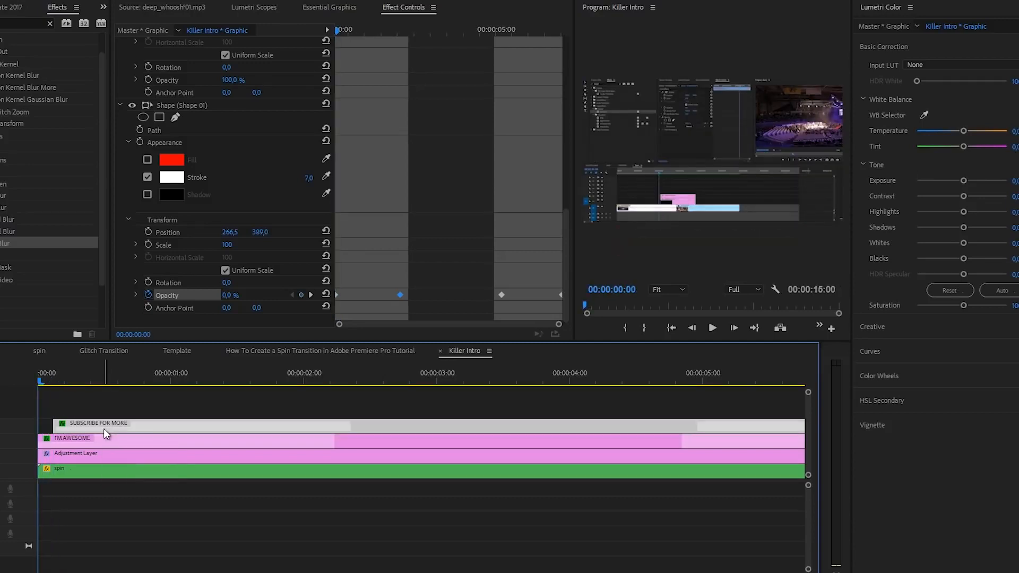
Step: Step to the subtitle clip's first frame, and play the sequence from the start to check the staggered entrance
key(Right)
key(Right)
key(Right)
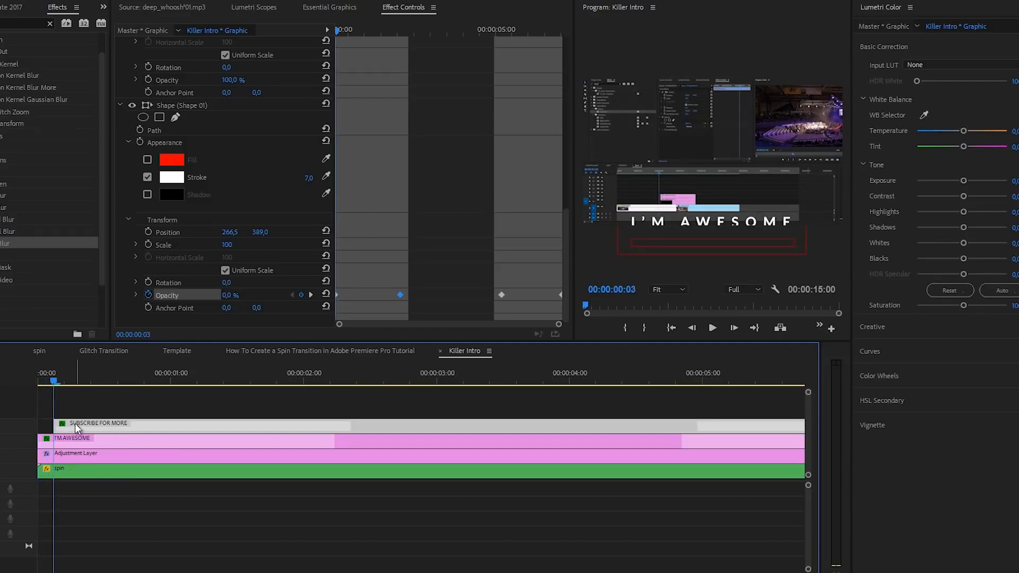
drag(46, 383, 22, 383)
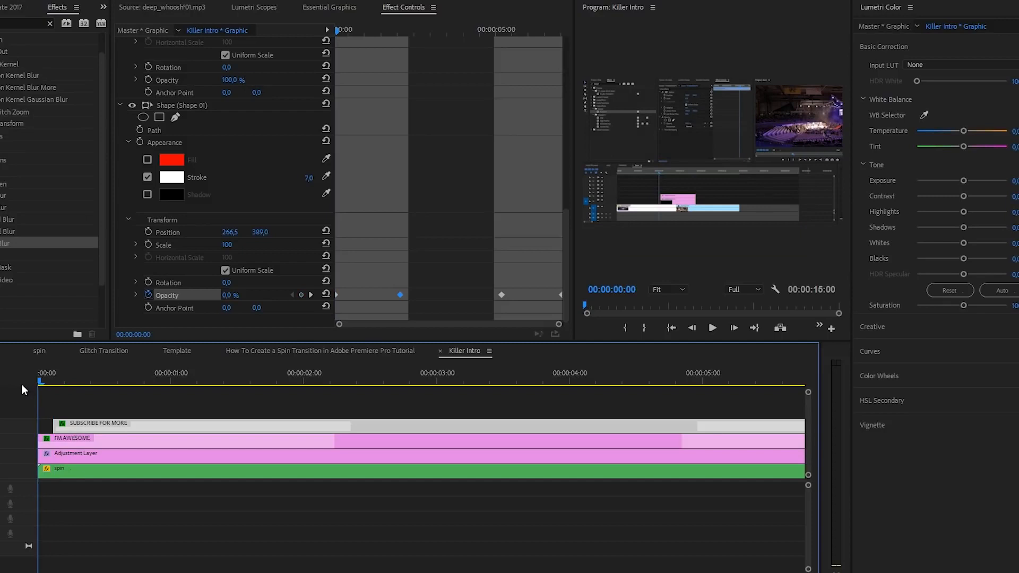
key(space)
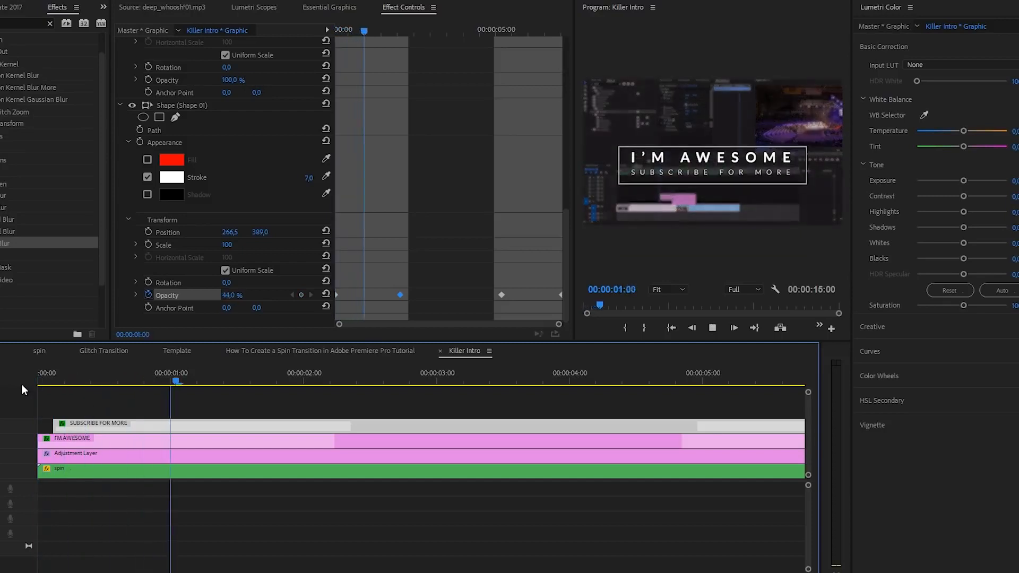
Step: Shorten the rectangle's fades by moving its first opacity keyframe later and its last one earlier, and play the sequence from the start
click(267, 380)
drag(339, 295, 373, 295)
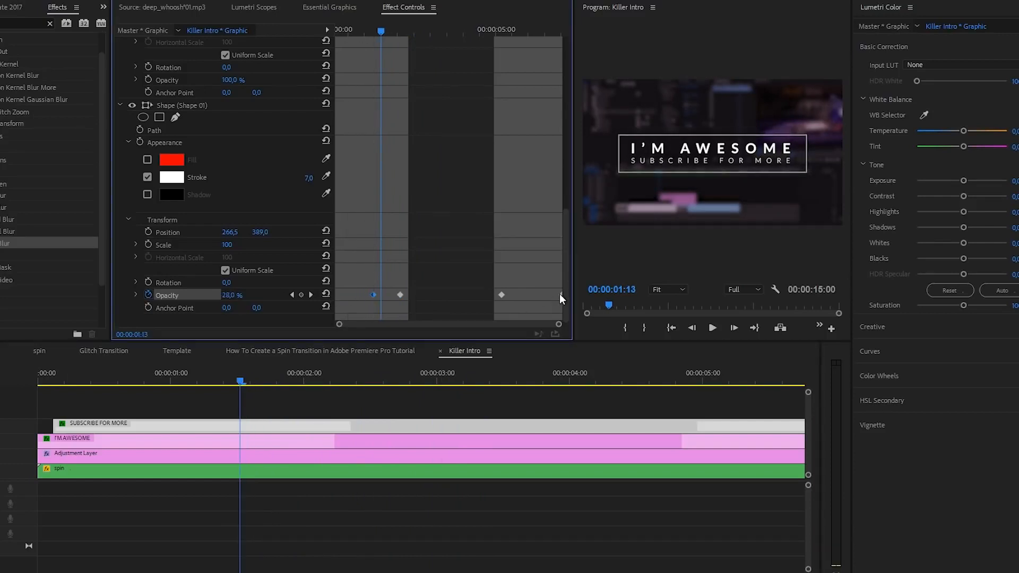
drag(503, 295, 531, 295)
drag(236, 378, 1, 385)
key(space)
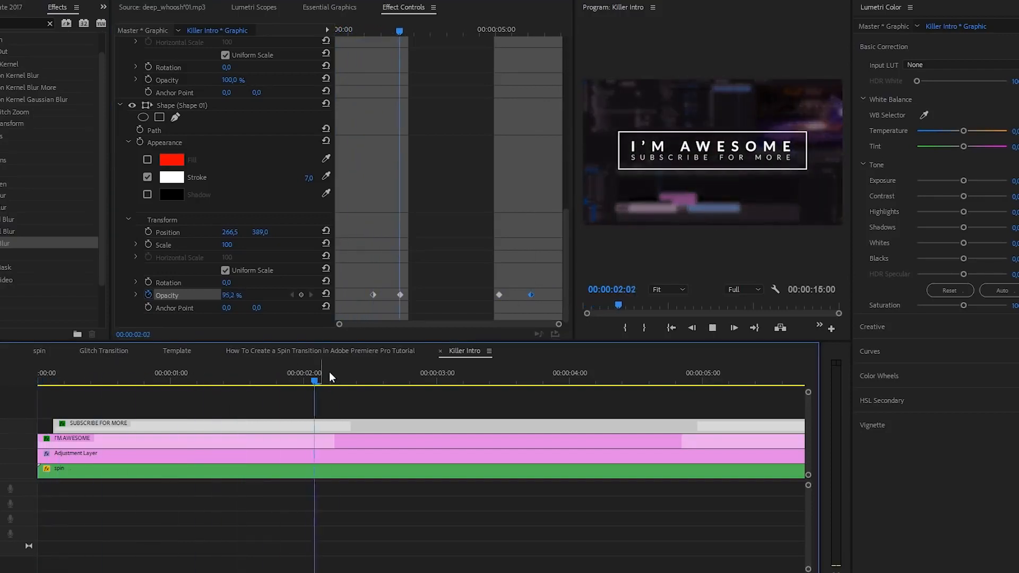
key(space)
Step: Change all four of the rectangle's opacity keyframes to Bezier interpolation
drag(352, 288, 536, 298)
right_click(533, 294)
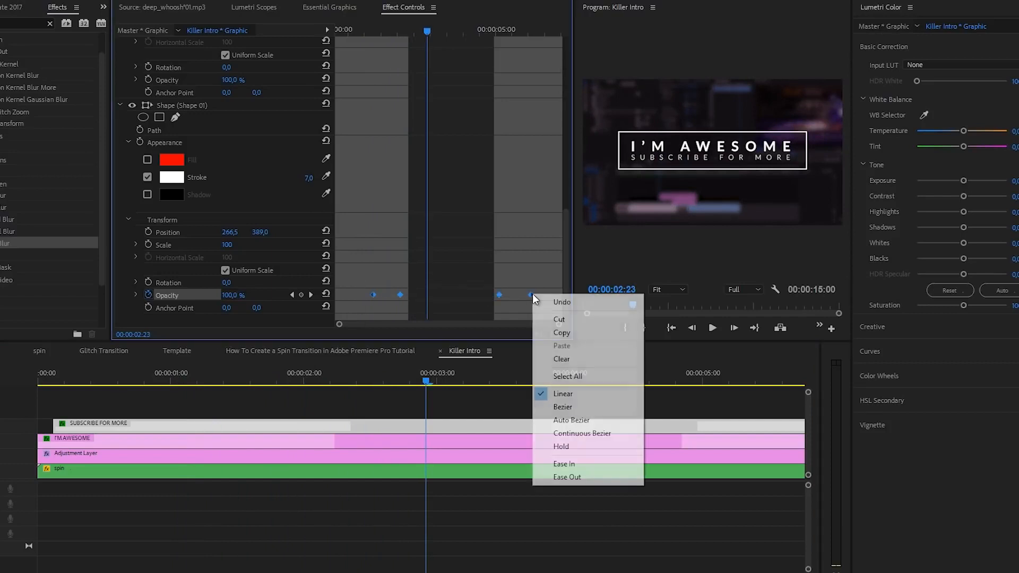
click(562, 406)
Step: Reshape the rectangle's opacity graph by adjusting the Bezier handles around the fade-in keyframes for a smoother fade
click(136, 295)
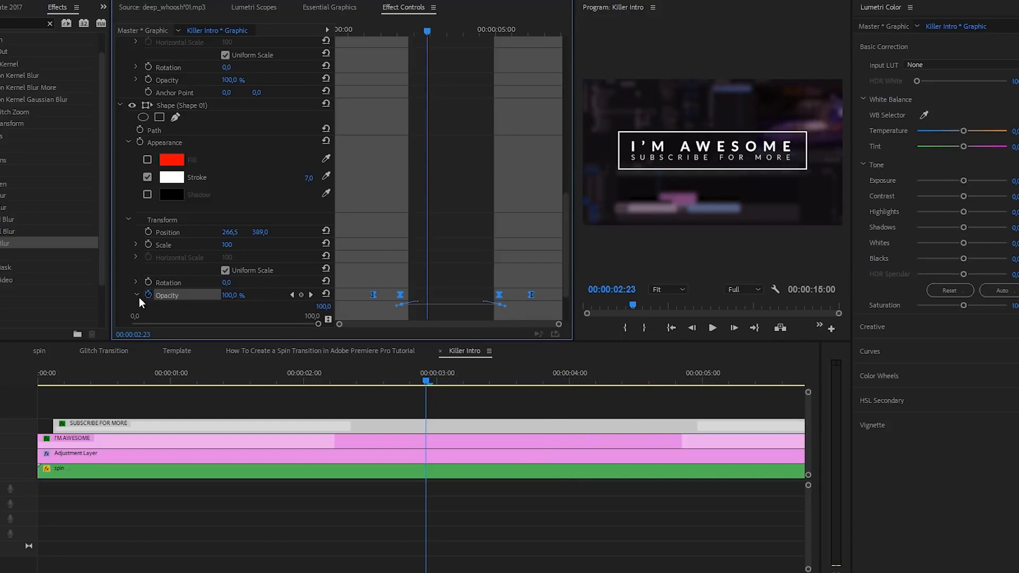
scroll(380, 301, down, 2)
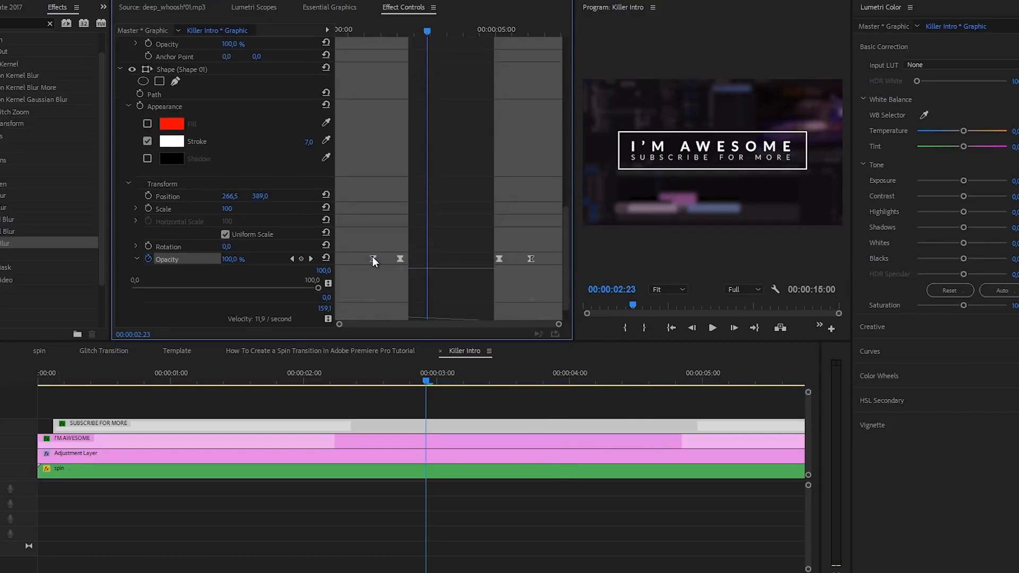
drag(381, 301, 383, 300)
drag(389, 269, 403, 269)
click(530, 259)
Step: Deselect the clip and play the sequence from the start to check the rectangle's fade-in and fade-out
click(401, 401)
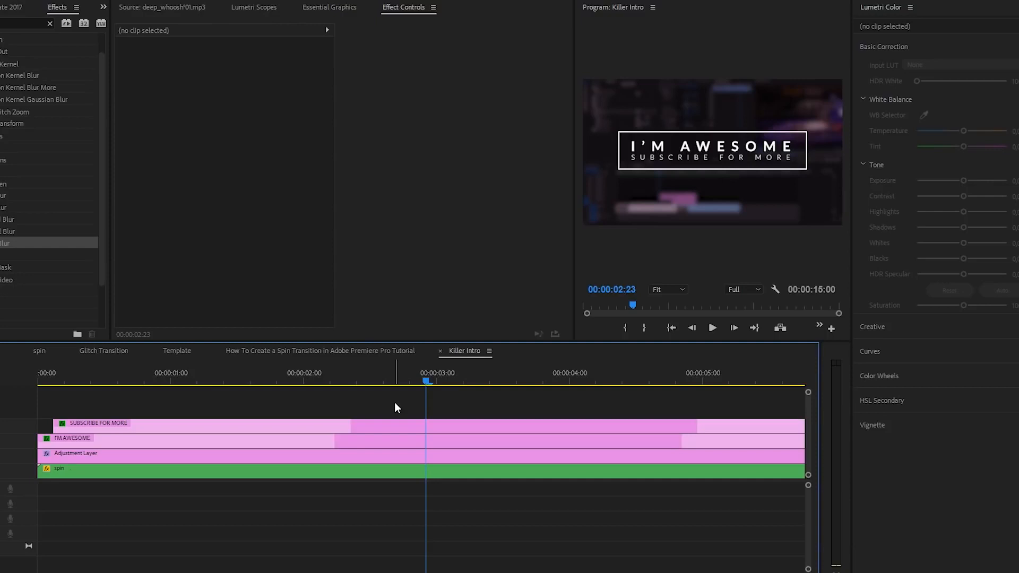
key(Home)
key(space)
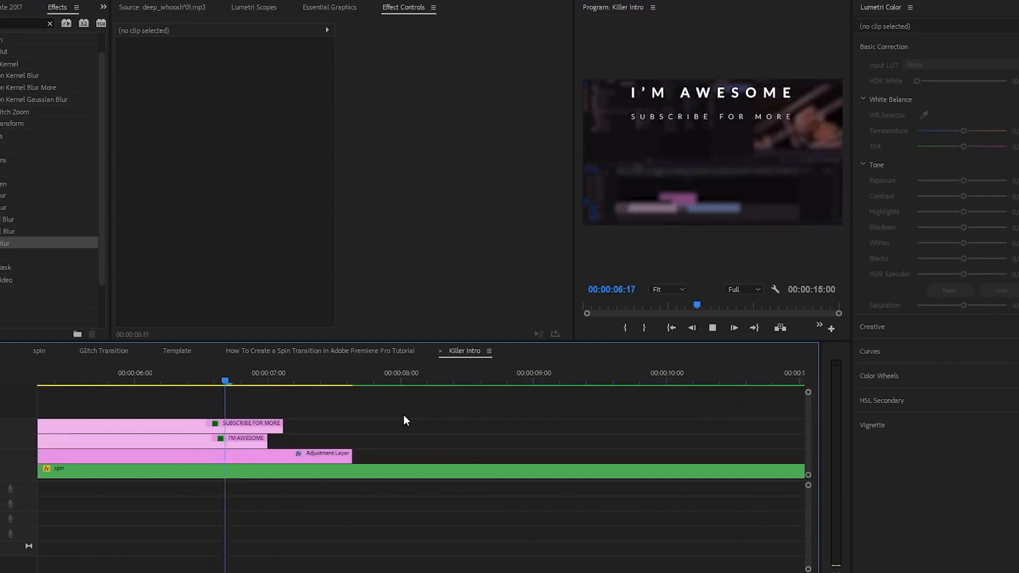
Step: Delay the rectangle's fade-out by moving its last two opacity keyframes later, and play the ending to check it
click(140, 380)
click(161, 423)
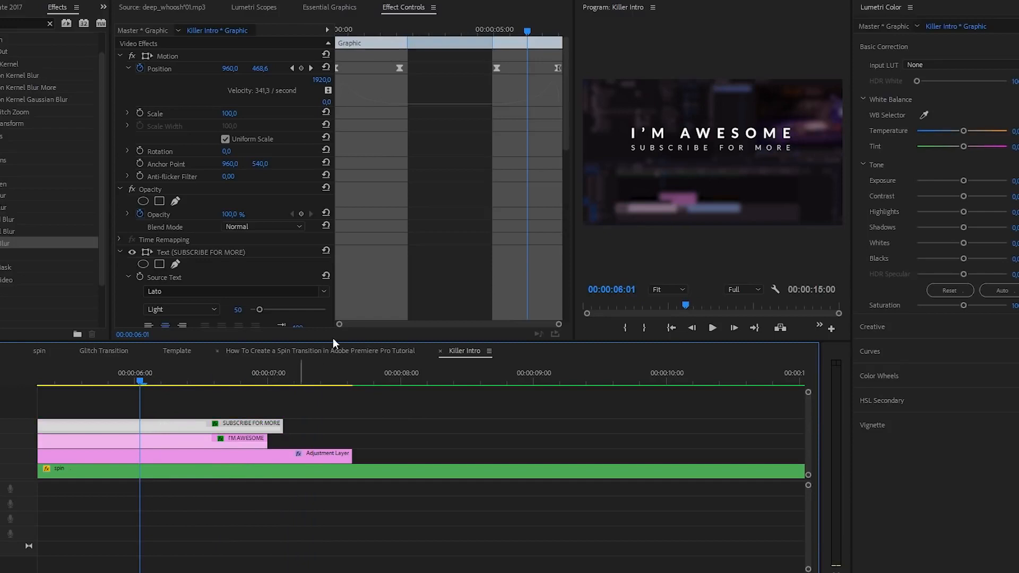
scroll(538, 153, down, 5)
scroll(558, 269, down, 10)
drag(496, 295, 518, 294)
drag(129, 375, 70, 378)
key(space)
scroll(435, 462, down, 1)
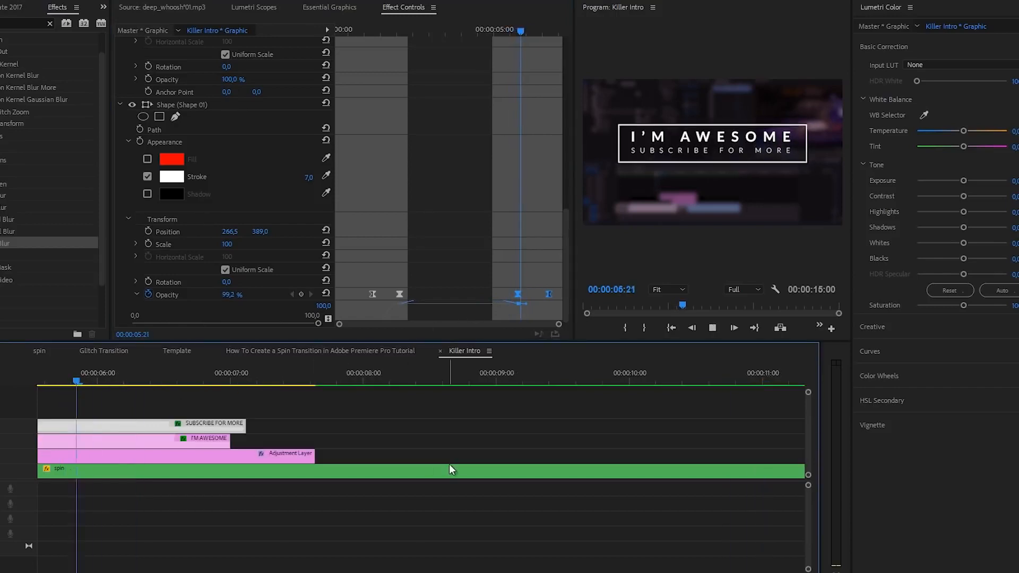